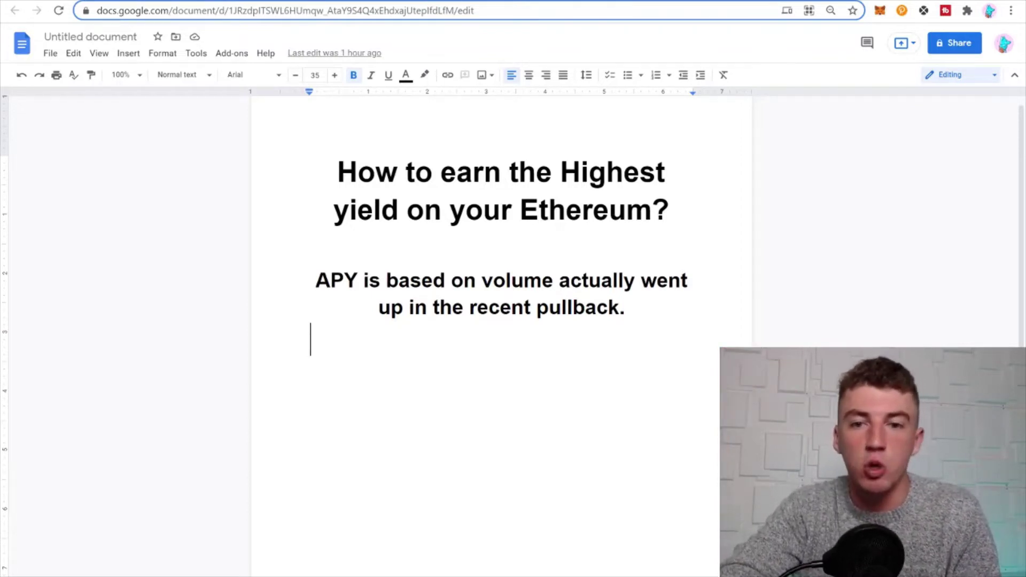
- Select the Ethereum-yield notes title, then place the cursor in the APY sentence
{"action": "triple_click", "coordinate": [501, 192]}
{"action": "left_click", "coordinate": [404, 307]}
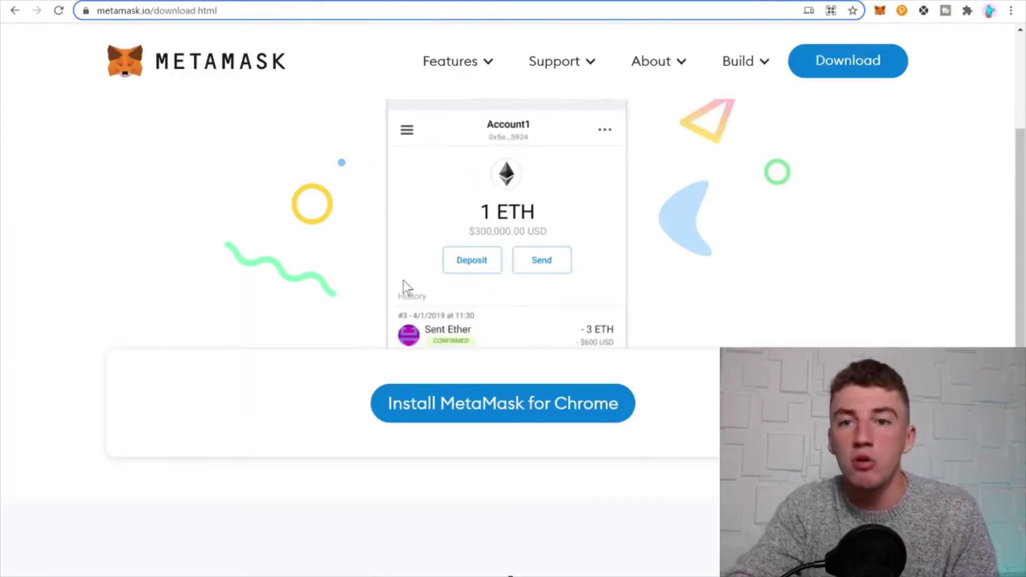
- Review MetaMask's network list while staying on Avalanche, then bring up the Medium Polygon setup guide
{"action": "left_click", "coordinate": [879, 12]}
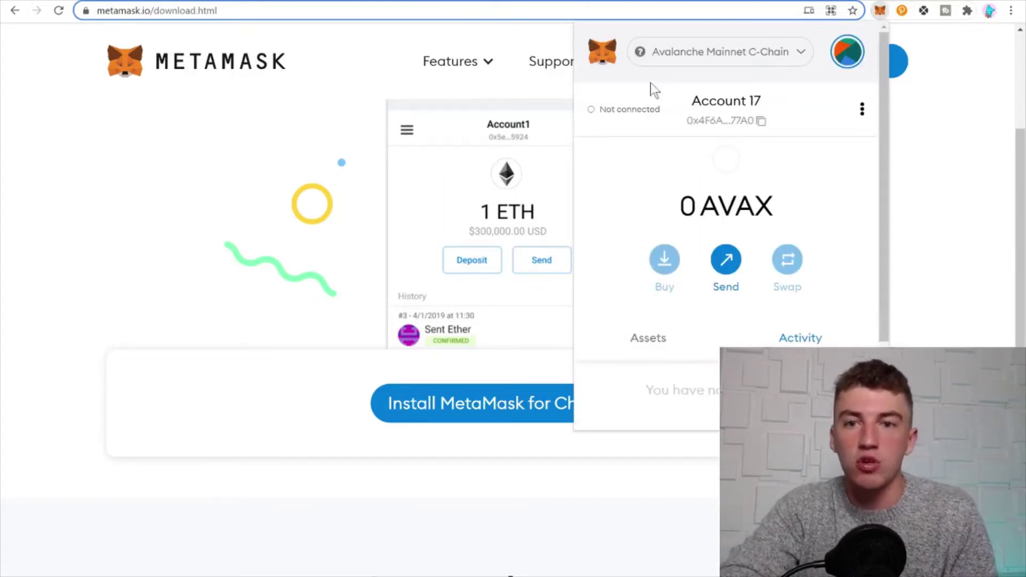
{"action": "left_click", "coordinate": [728, 57]}
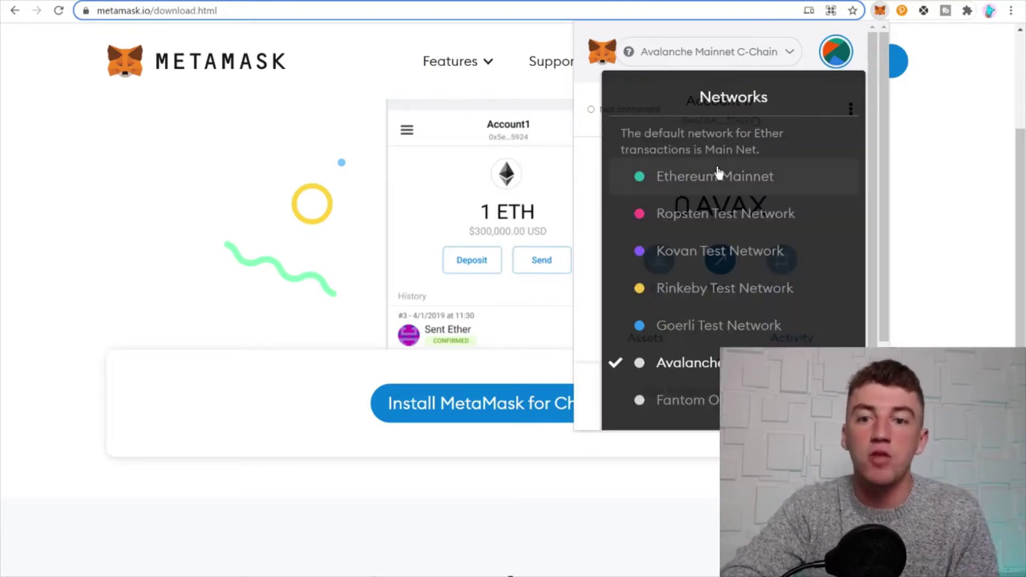
{"action": "scroll", "coordinate": [680, 310], "scroll_direction": "down", "scroll_amount": 2}
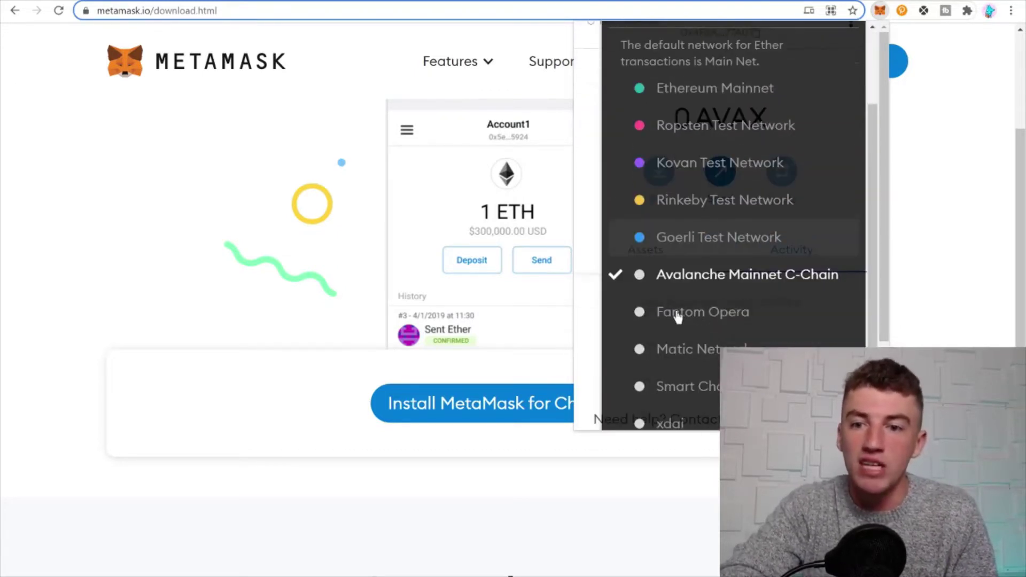
{"action": "scroll", "coordinate": [757, 312], "scroll_direction": "down", "scroll_amount": 2}
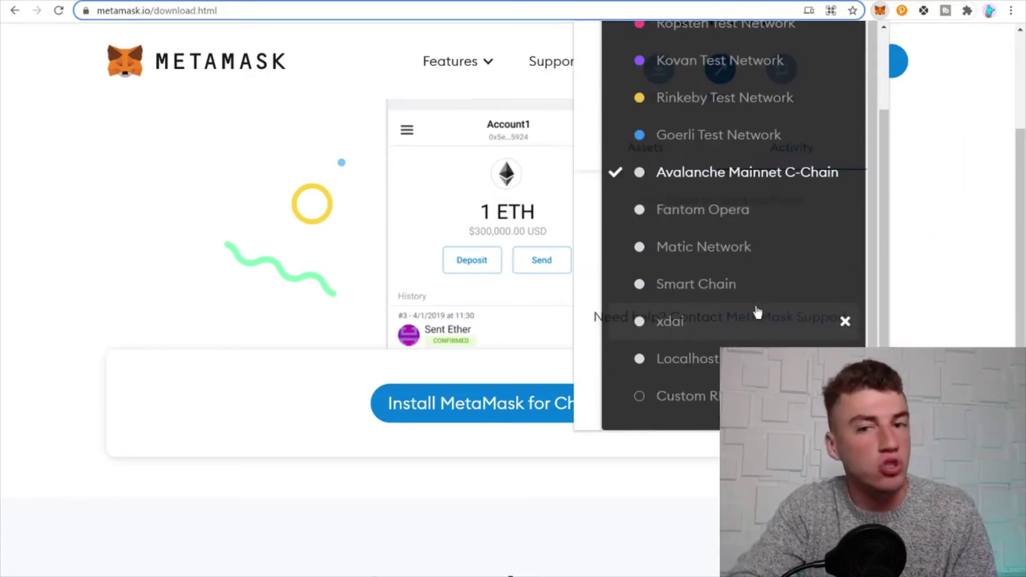
{"action": "left_click", "coordinate": [983, 235]}
{"action": "left_click", "coordinate": [353, 4]}
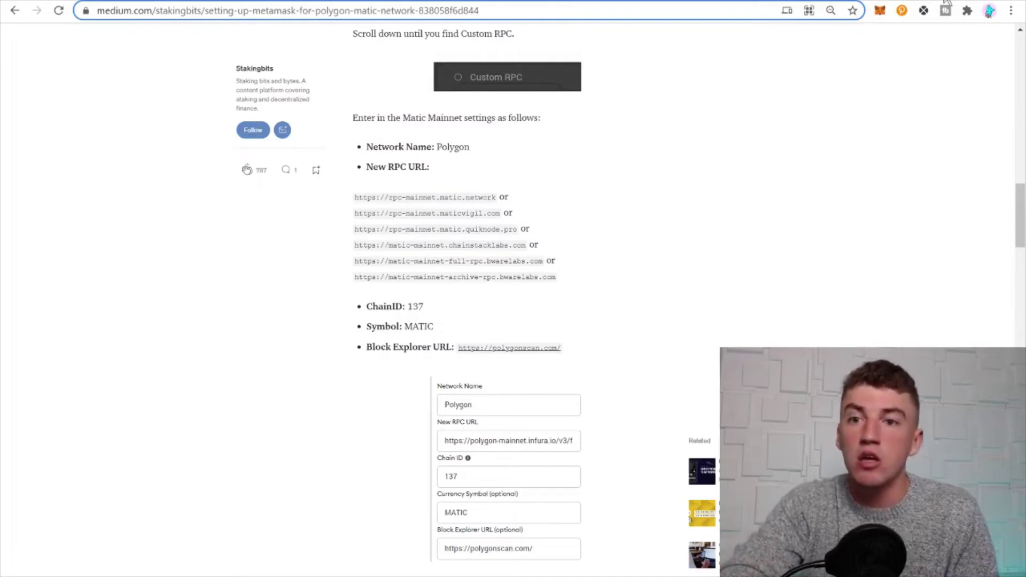
- Scroll MetaMask's network list past Matic Network, Smart Chain, xdai and Localhost to Custom RPC
{"action": "left_click", "coordinate": [880, 11]}
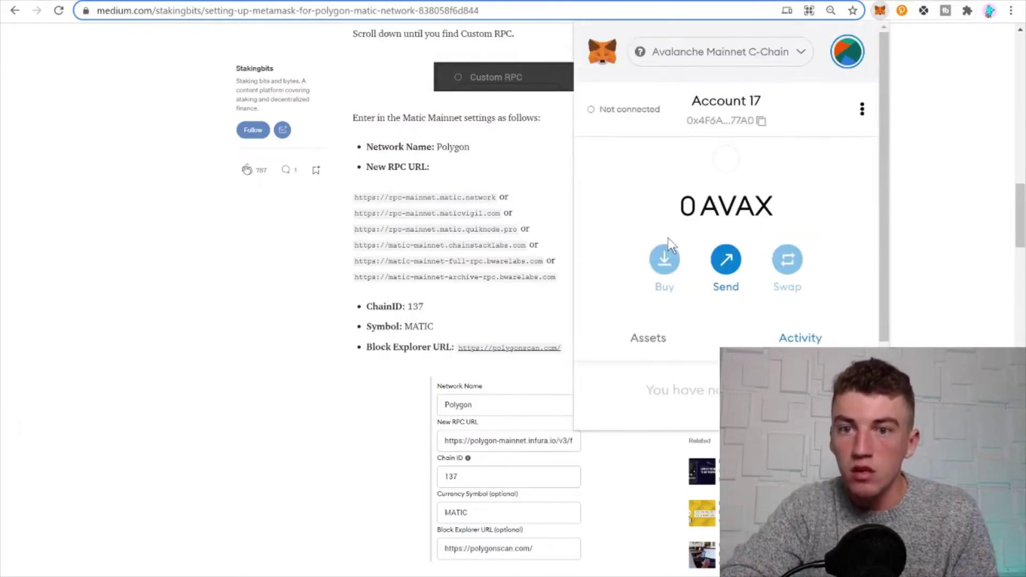
{"action": "left_click", "coordinate": [783, 56]}
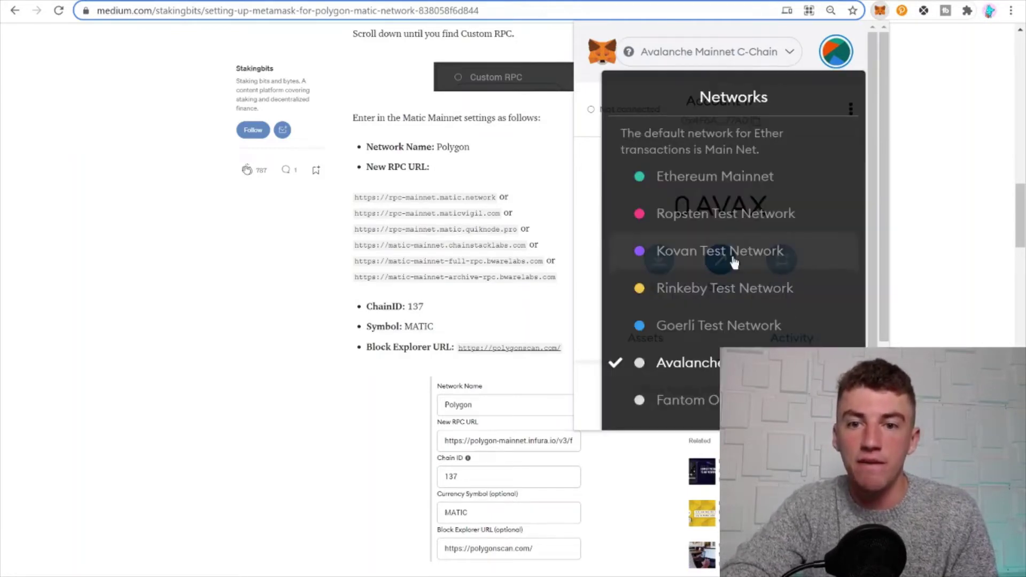
{"action": "scroll", "coordinate": [832, 313], "scroll_direction": "down", "scroll_amount": 3}
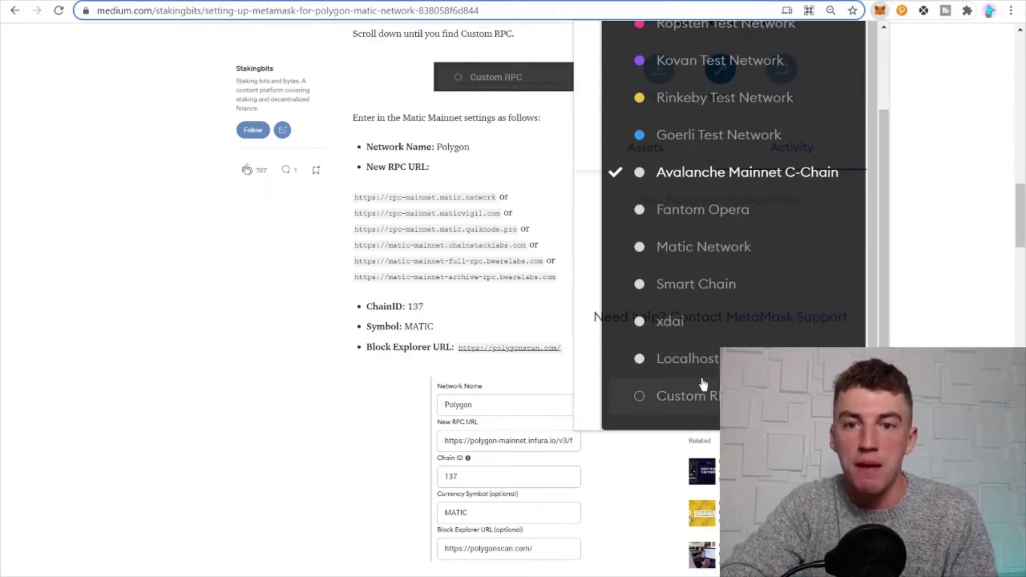
{"action": "scroll", "coordinate": [740, 102], "scroll_direction": "up", "scroll_amount": 2}
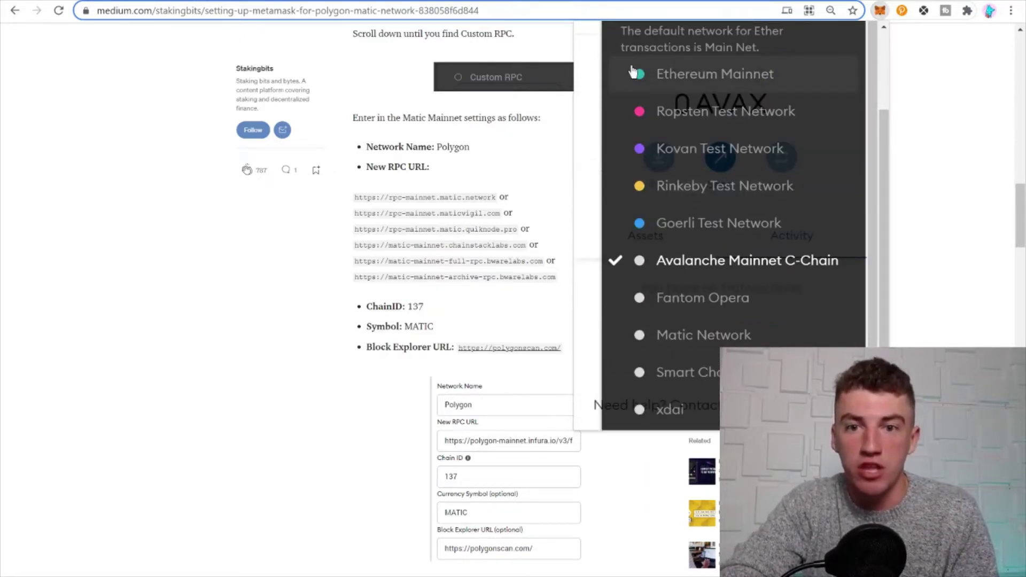
{"action": "scroll", "coordinate": [708, 169], "scroll_direction": "down", "scroll_amount": 2}
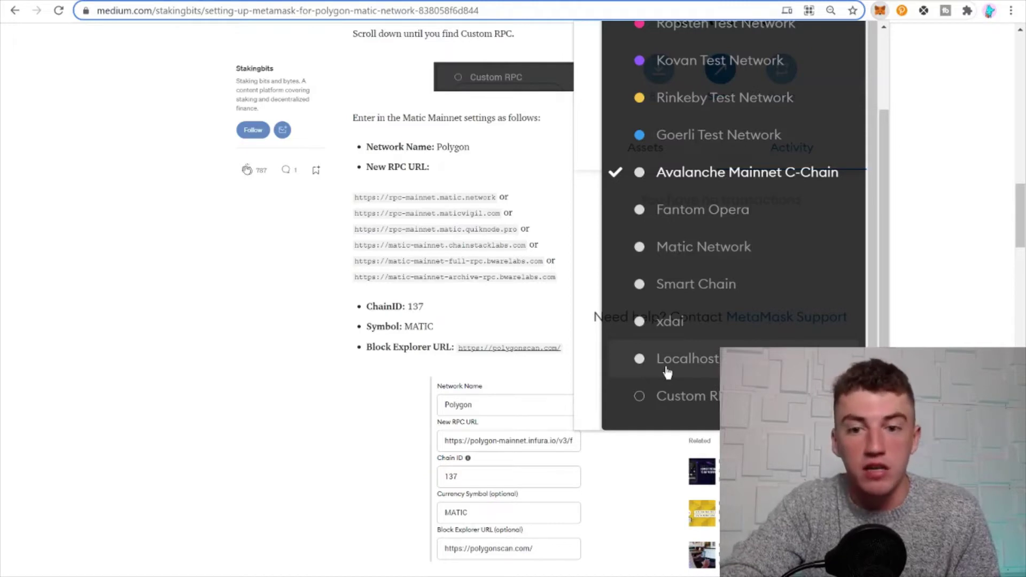
{"action": "left_click", "coordinate": [659, 395]}
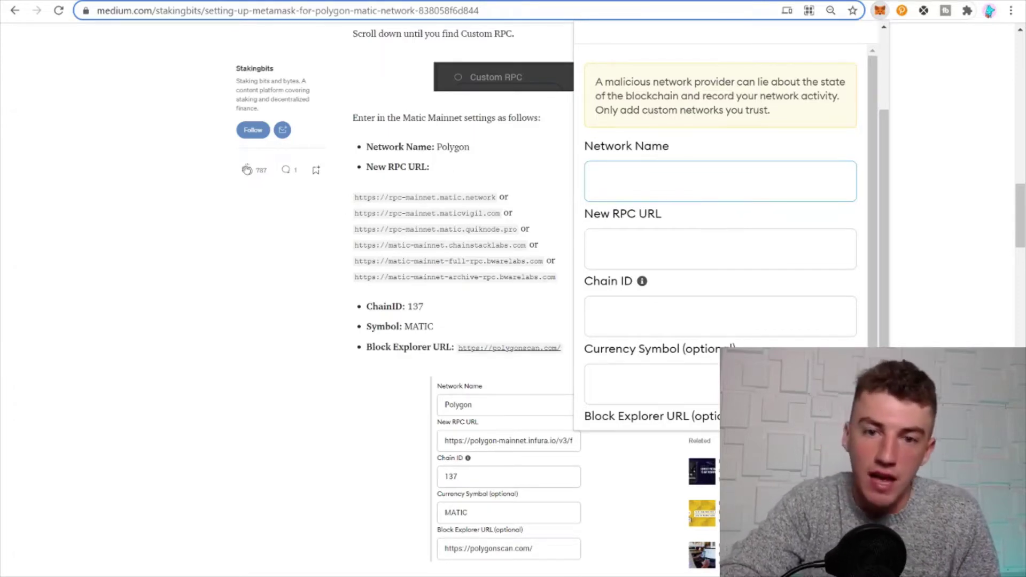
{"action": "scroll", "coordinate": [481, 354], "scroll_direction": "down", "scroll_amount": 1}
{"action": "scroll", "coordinate": [716, 367], "scroll_direction": "down", "scroll_amount": 2}
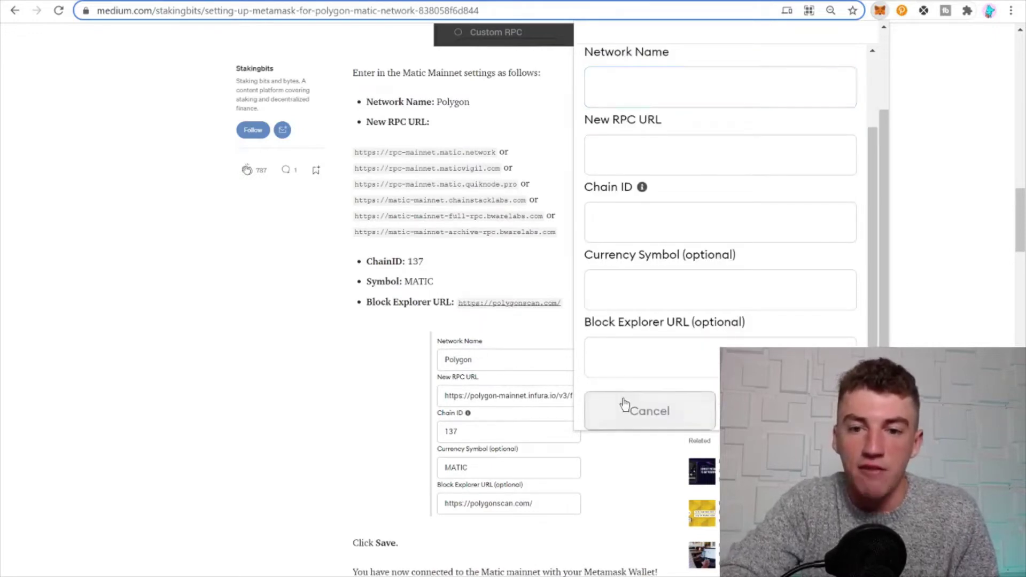
{"action": "left_click", "coordinate": [636, 408]}
{"action": "scroll", "coordinate": [838, 252], "scroll_direction": "up", "scroll_amount": 2}
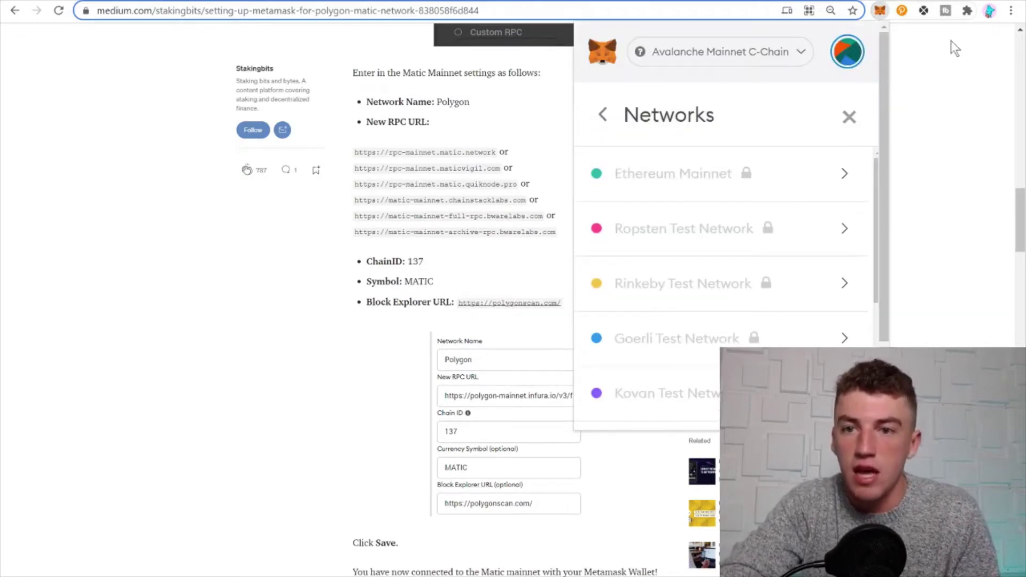
{"action": "left_click", "coordinate": [848, 116]}
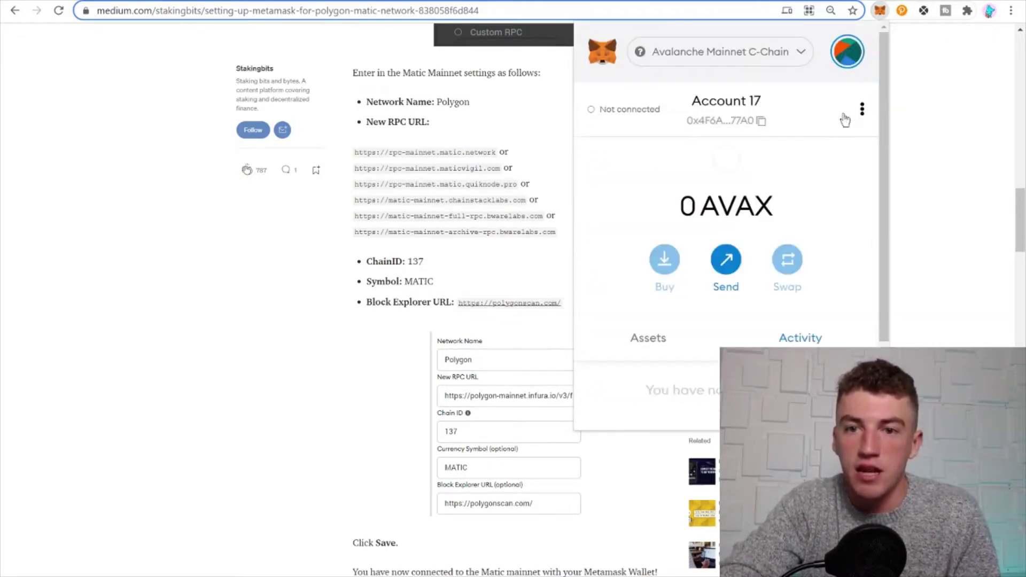
{"action": "left_click", "coordinate": [724, 58]}
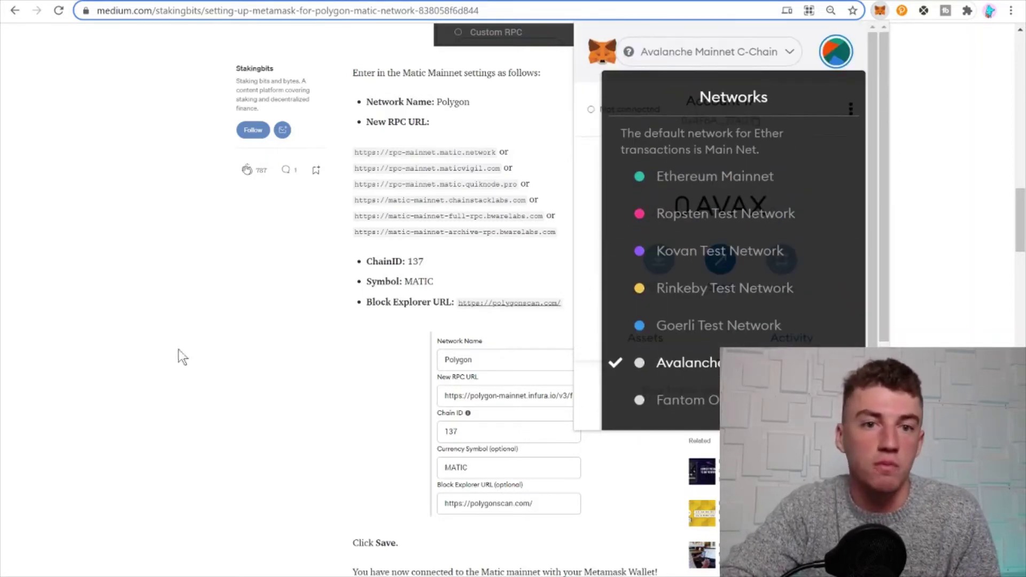
- Close the MetaMask network list without changing networks
{"action": "left_click", "coordinate": [590, 223]}
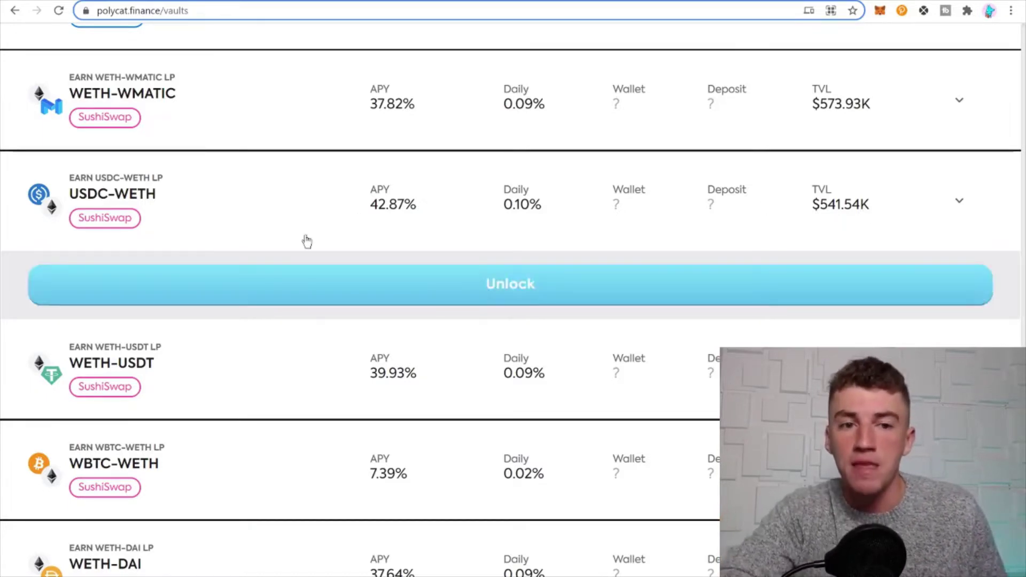
- Connect MetaMask to Polycat and check the USDC-WETH vault's 0% deposit and 0.1% withdrawal fees
{"action": "left_click", "coordinate": [648, 291]}
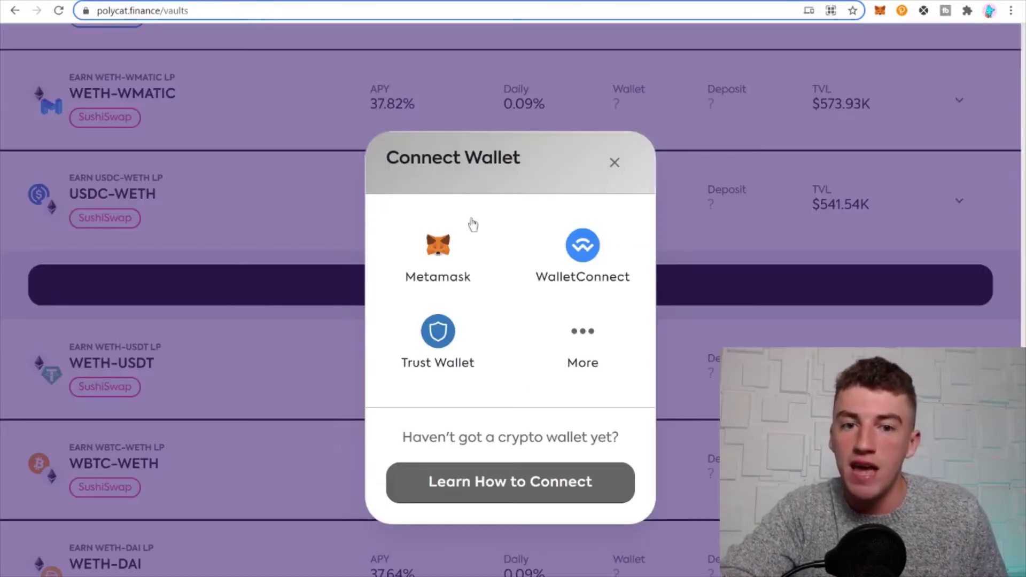
{"action": "left_click", "coordinate": [431, 265]}
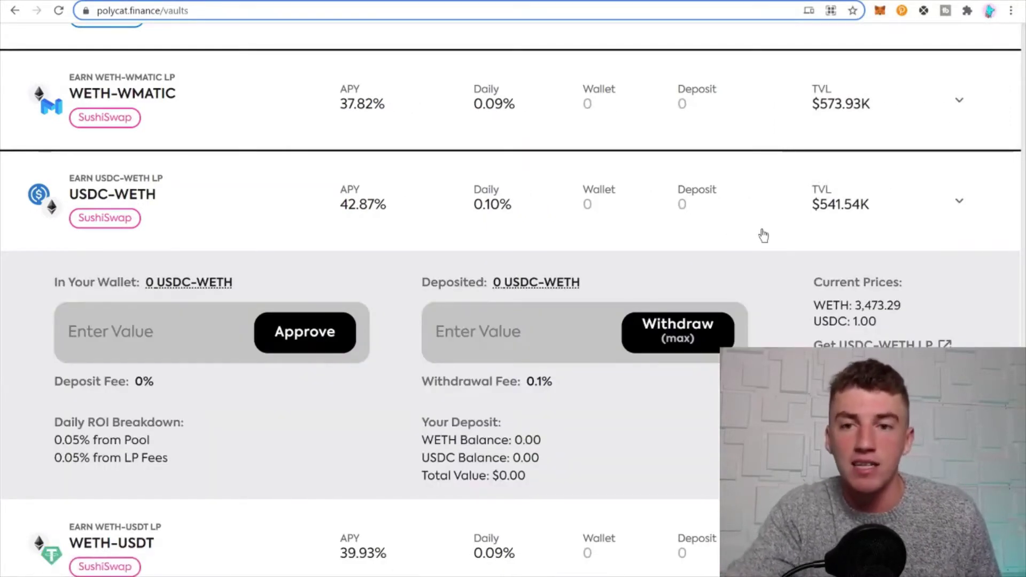
{"action": "scroll", "coordinate": [519, 277], "scroll_direction": "down", "scroll_amount": 3}
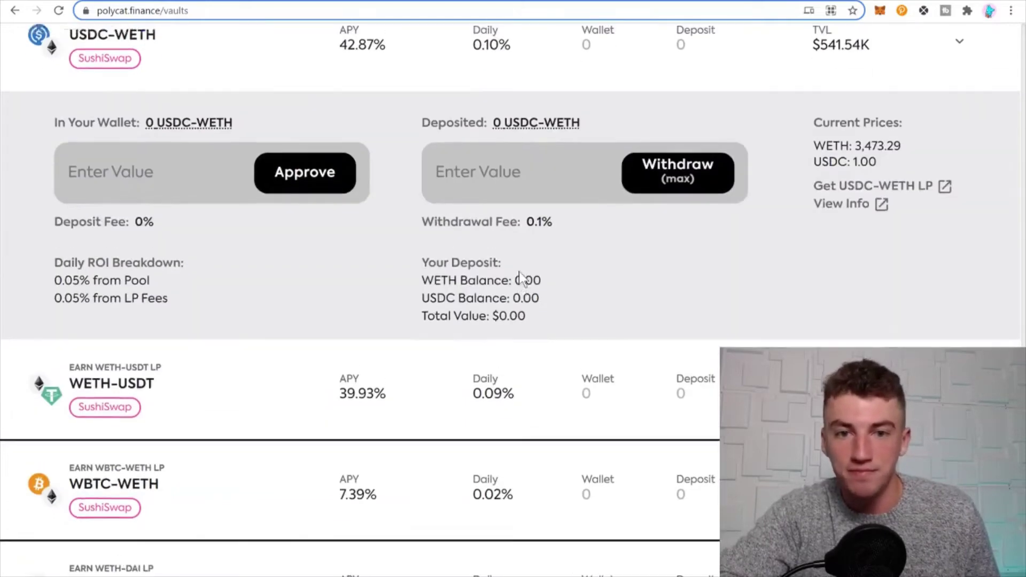
{"action": "scroll", "coordinate": [518, 276], "scroll_direction": "up", "scroll_amount": 2}
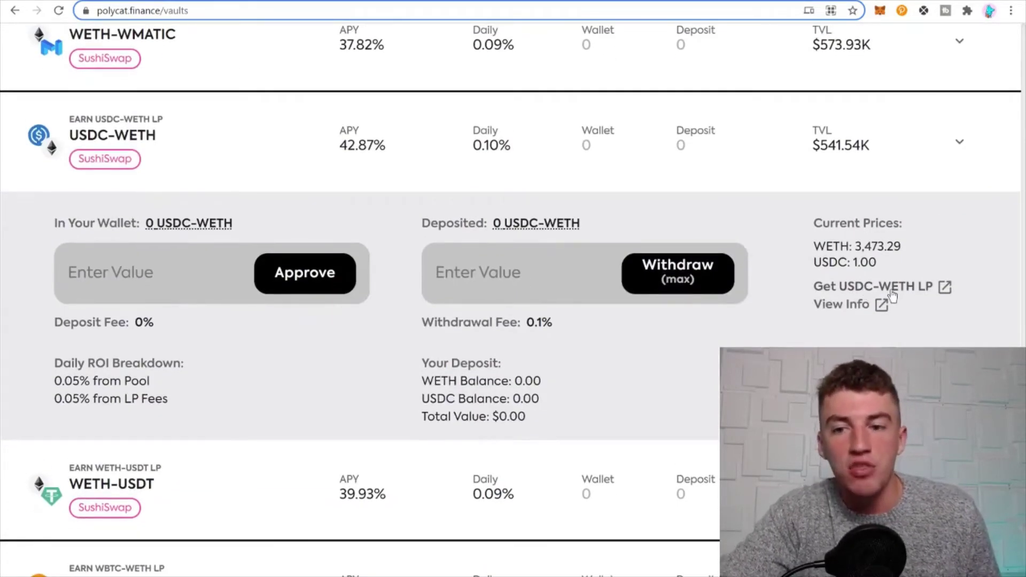
- Open SushiSwap's USDC-WETH add-liquidity page on Polygon and look it over
{"action": "left_click", "coordinate": [941, 291]}
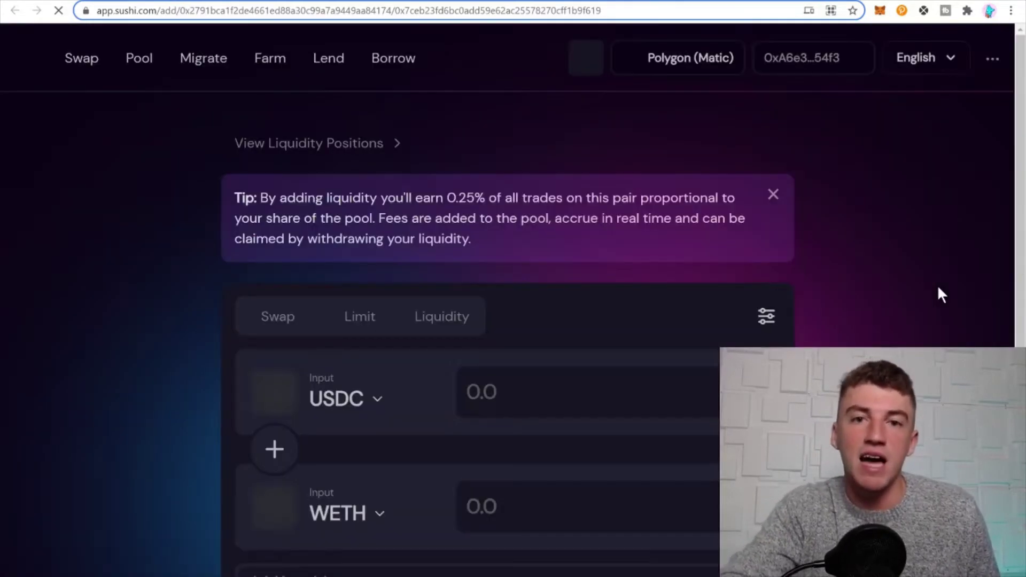
{"action": "scroll", "coordinate": [350, 514], "scroll_direction": "down", "scroll_amount": 2}
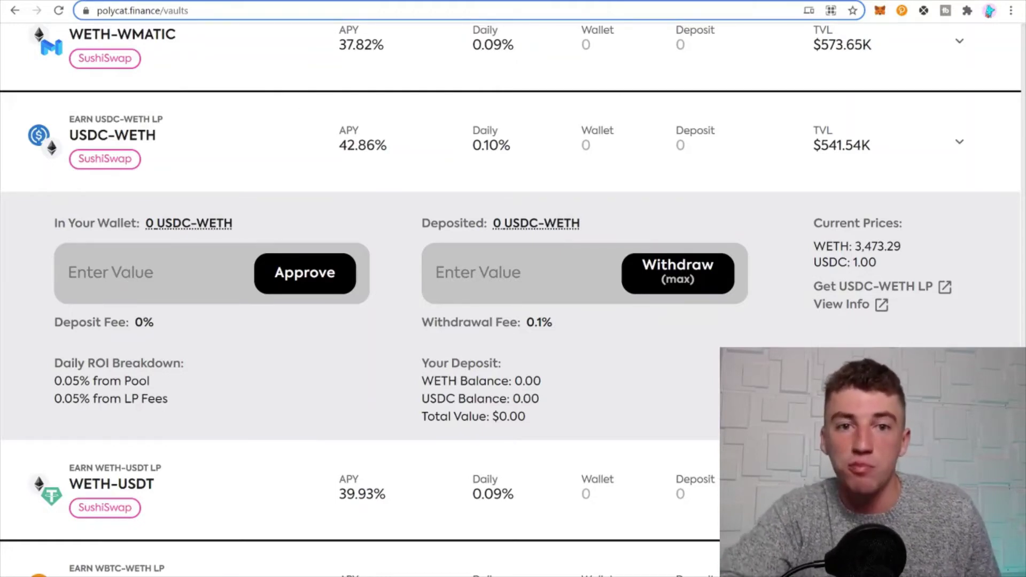
- Connect the injected wallet on Beefy Finance's Polygon vaults page
{"action": "left_click", "coordinate": [354, 2]}
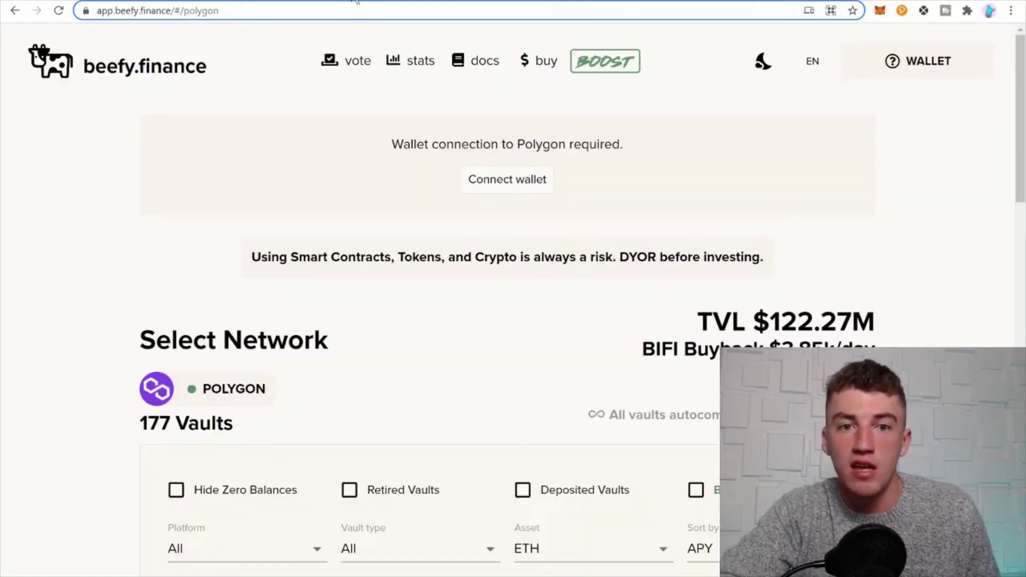
{"action": "left_click", "coordinate": [476, 188]}
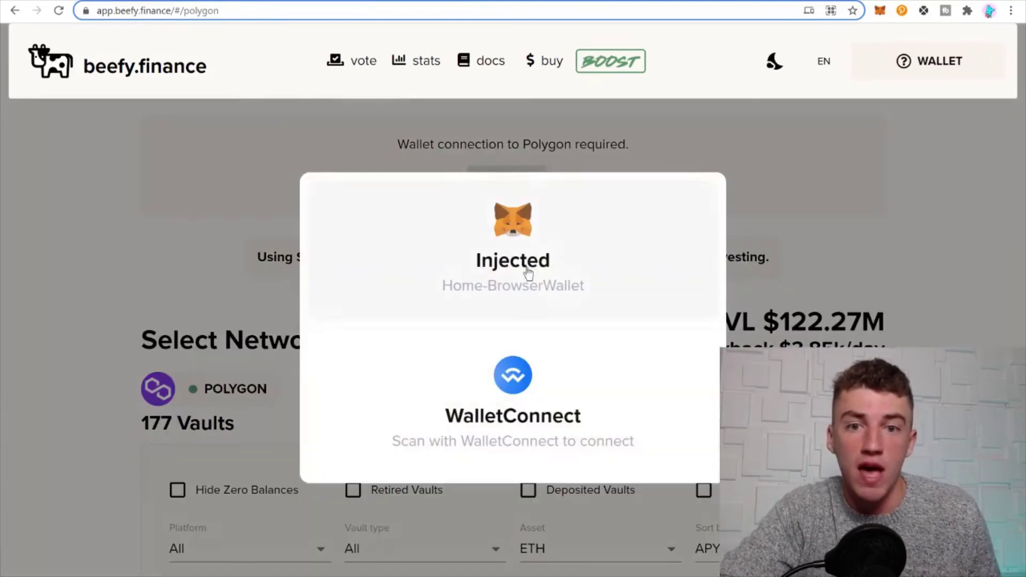
{"action": "left_click", "coordinate": [452, 197]}
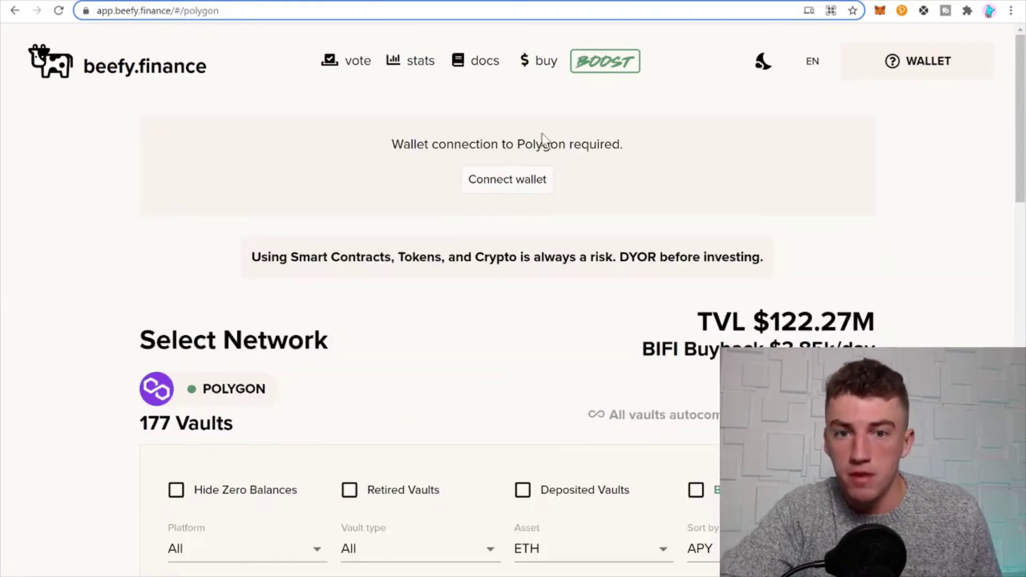
{"action": "scroll", "coordinate": [519, 321], "scroll_direction": "down", "scroll_amount": 5}
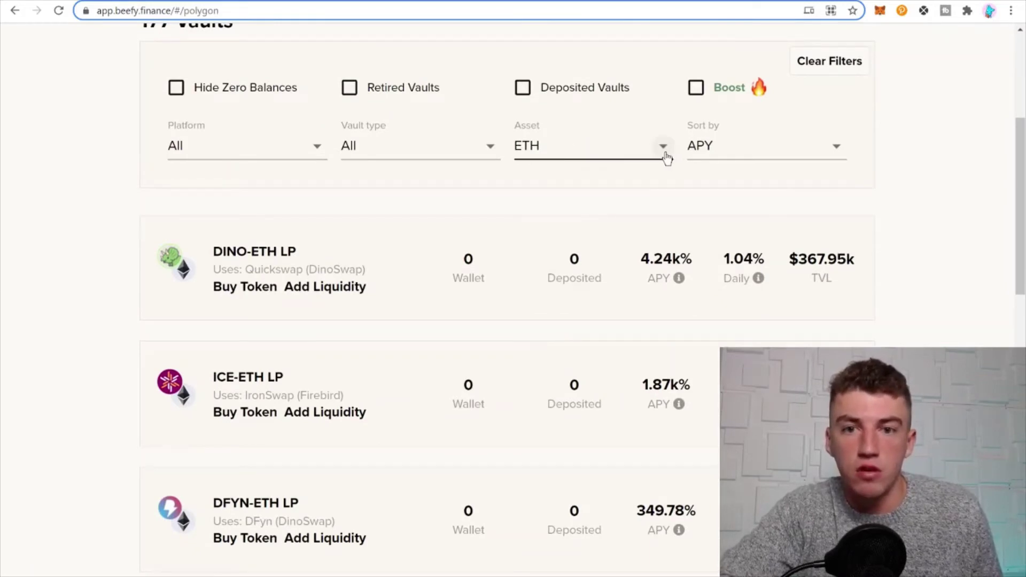
- Reset the vault sort to Default, keep ETH as the asset filter, and reload the page
{"action": "left_click", "coordinate": [756, 156]}
{"action": "left_click", "coordinate": [746, 118]}
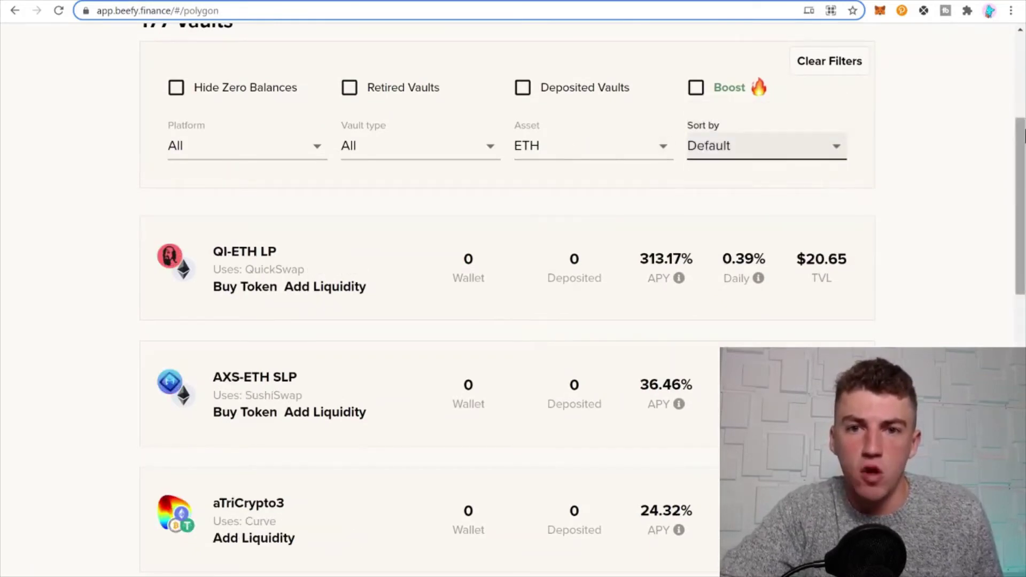
{"action": "left_click", "coordinate": [587, 146]}
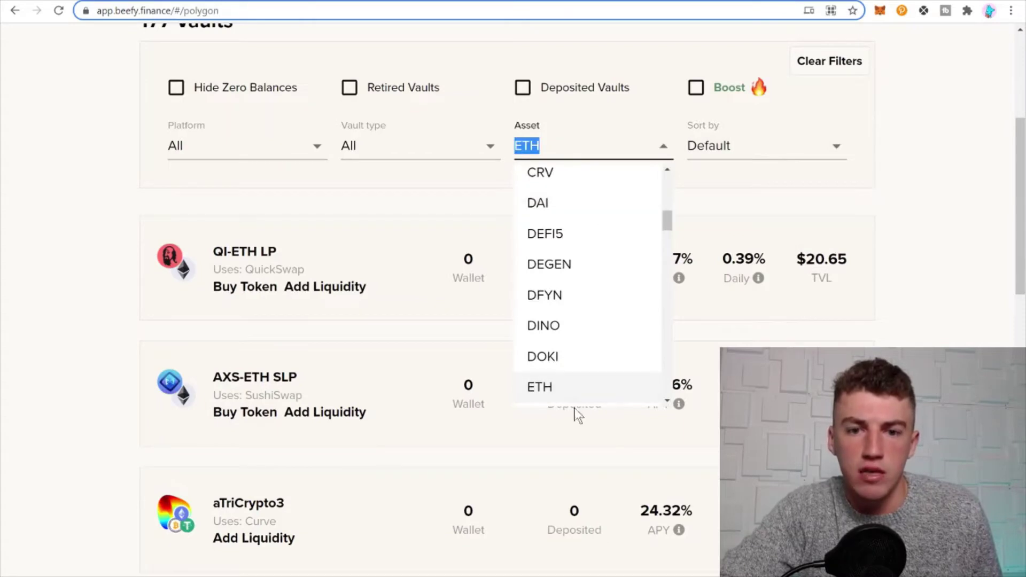
{"action": "left_click", "coordinate": [574, 389]}
{"action": "scroll", "coordinate": [574, 388], "scroll_direction": "down", "scroll_amount": 3}
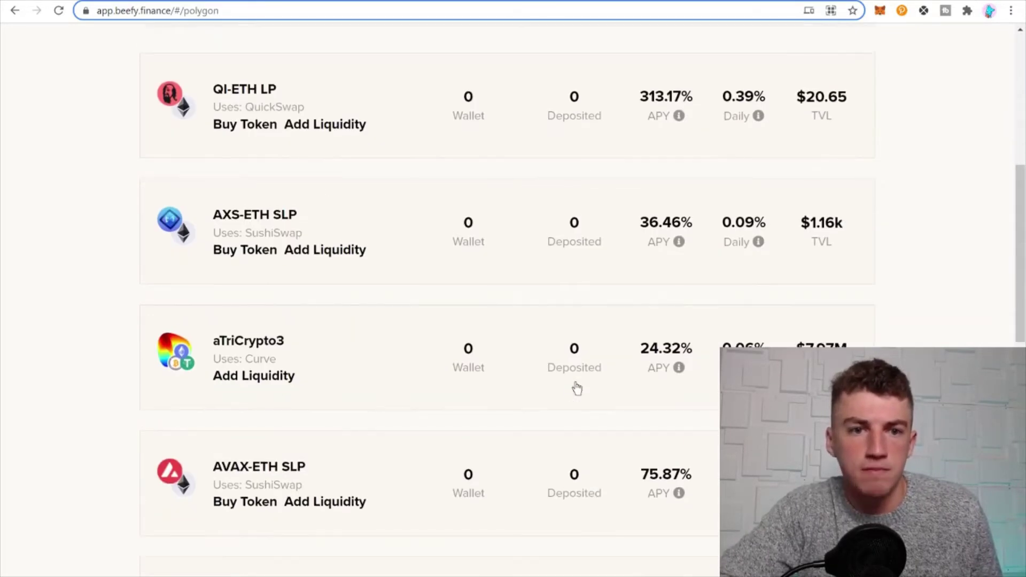
{"action": "scroll", "coordinate": [573, 387], "scroll_direction": "up", "scroll_amount": 8}
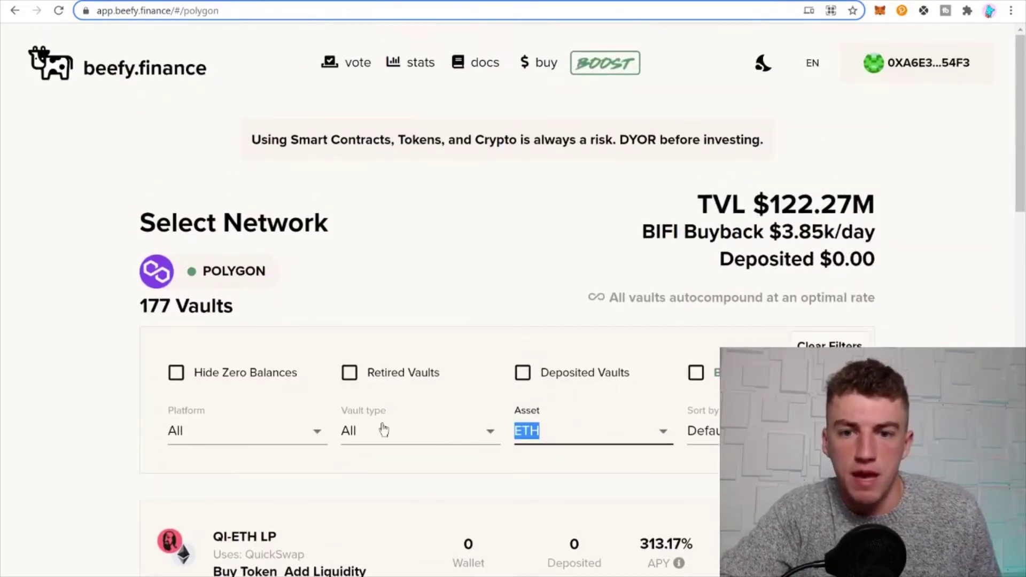
{"action": "left_click", "coordinate": [544, 321]}
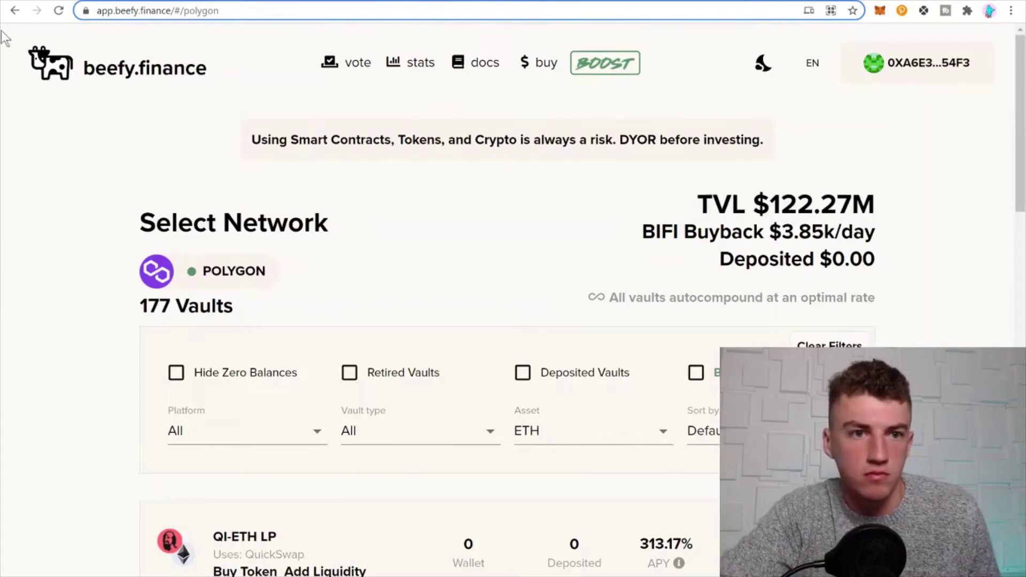
{"action": "left_click", "coordinate": [59, 10]}
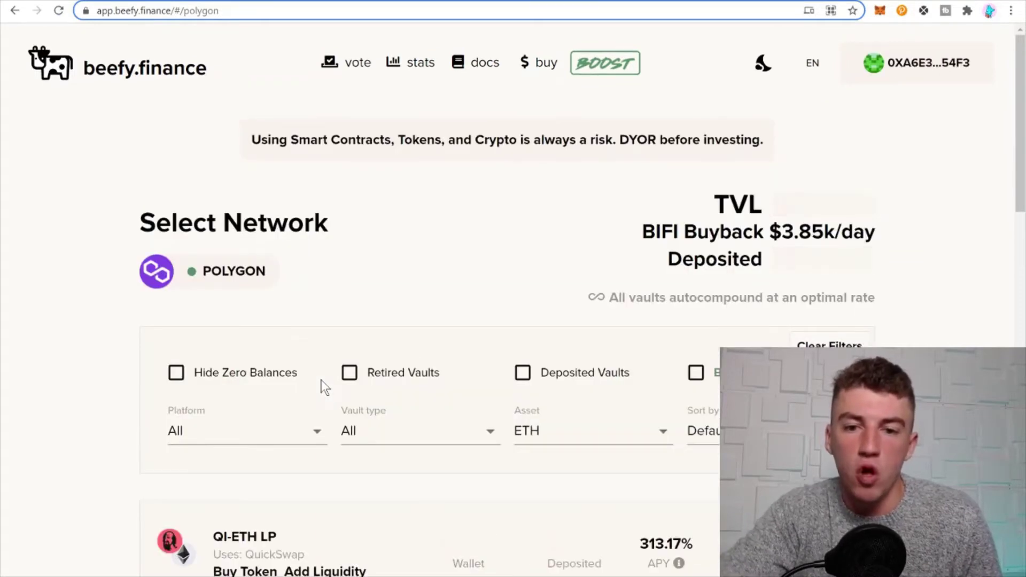
- Keep the ETH asset filter and sort Beefy's Polygon vaults by APY
{"action": "scroll", "coordinate": [586, 320], "scroll_direction": "down", "scroll_amount": 5}
{"action": "left_click", "coordinate": [615, 182]}
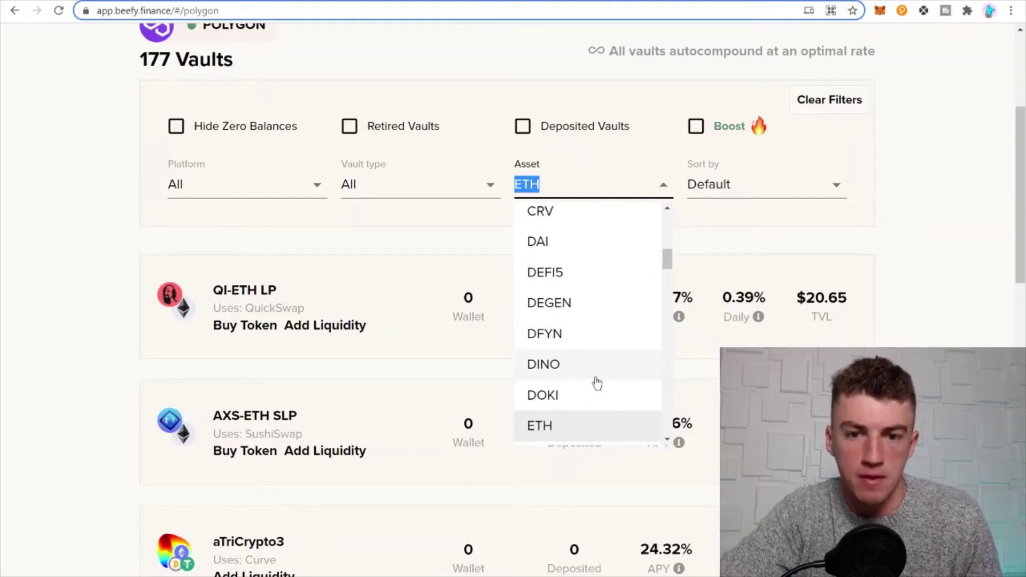
{"action": "left_click", "coordinate": [575, 427]}
{"action": "left_click", "coordinate": [790, 187]}
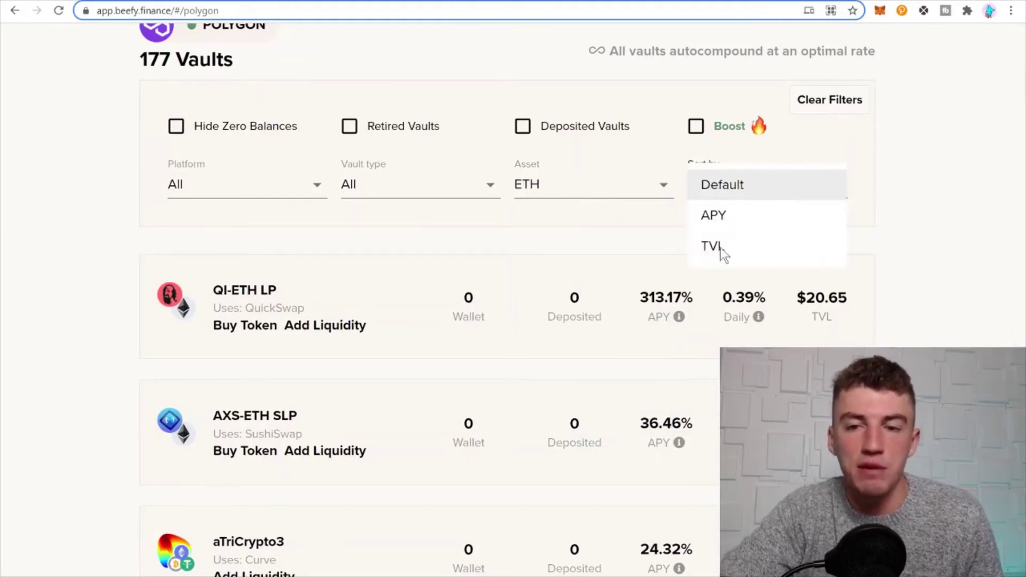
{"action": "left_click", "coordinate": [713, 214]}
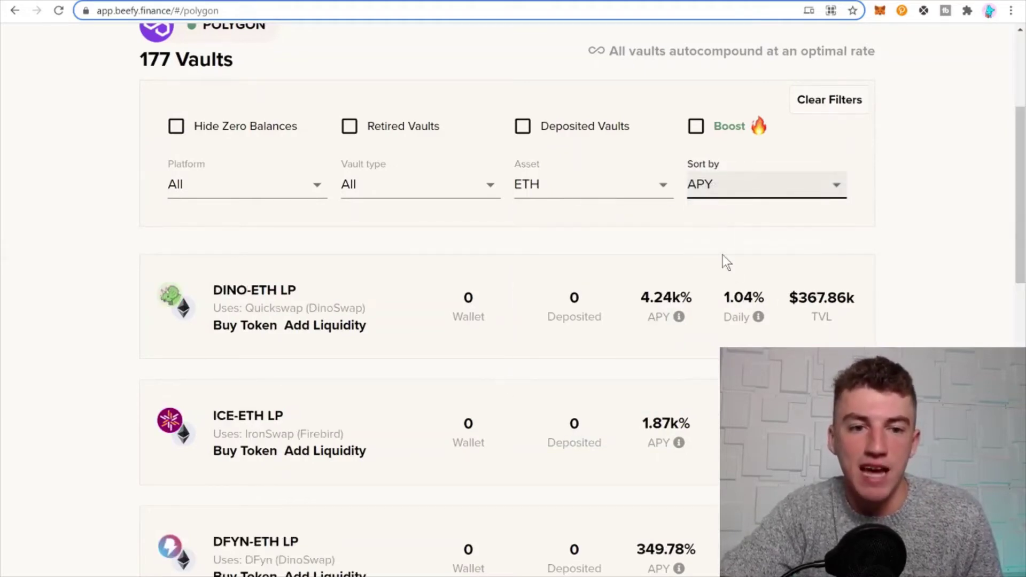
- Scroll through the APY-ranked ETH vaults, with DINO-ETH LP at the top
{"action": "scroll", "coordinate": [723, 256], "scroll_direction": "down", "scroll_amount": 4}
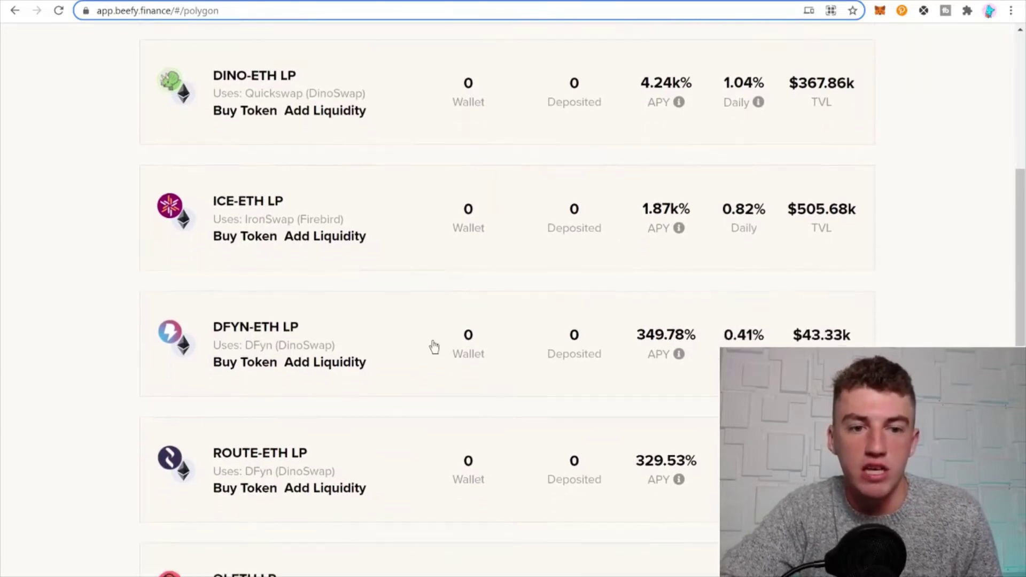
{"action": "scroll", "coordinate": [434, 348], "scroll_direction": "down", "scroll_amount": 12}
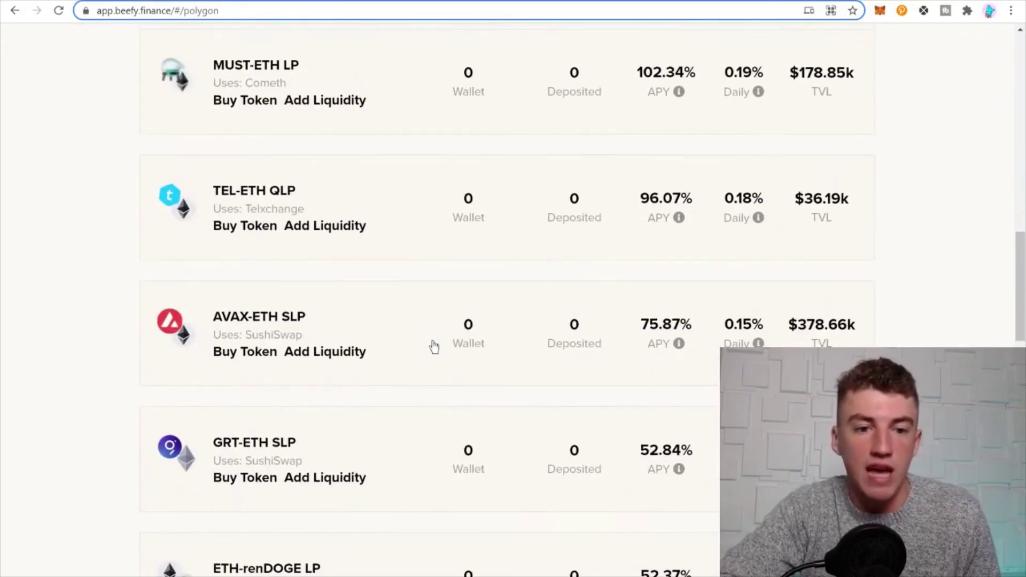
{"action": "scroll", "coordinate": [434, 347], "scroll_direction": "down", "scroll_amount": 1}
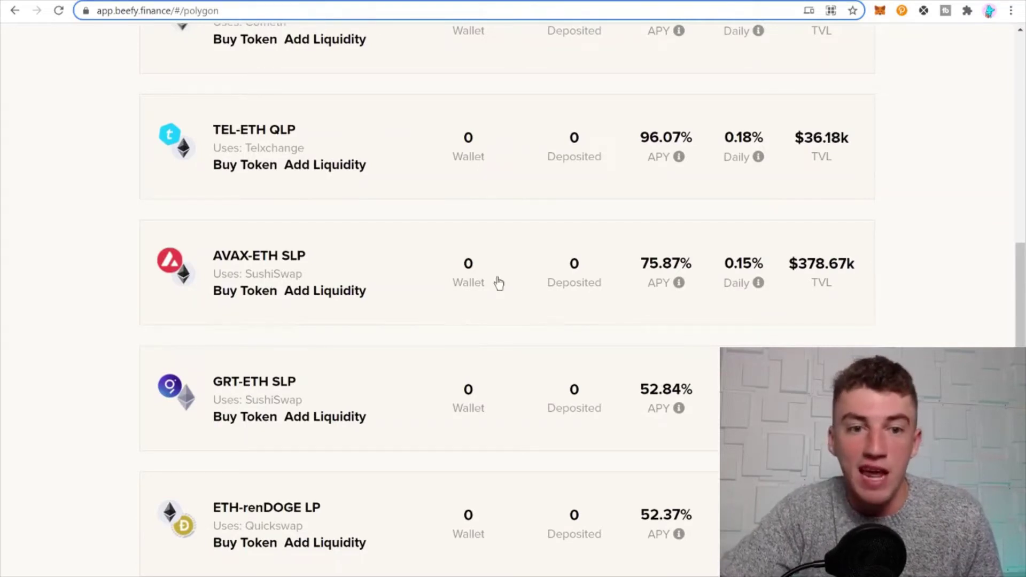
{"action": "scroll", "coordinate": [605, 140], "scroll_direction": "down", "scroll_amount": 3}
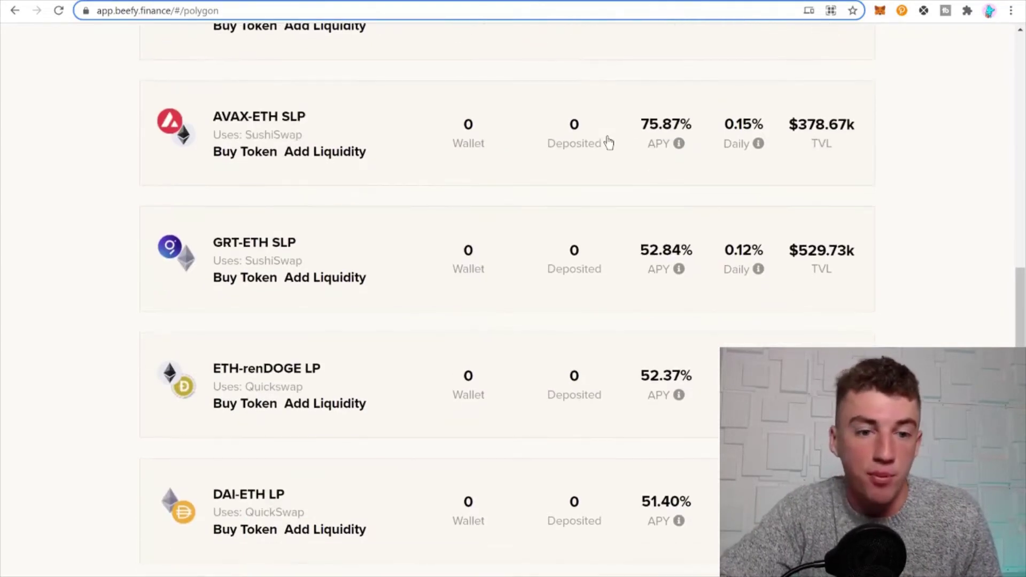
{"action": "scroll", "coordinate": [608, 142], "scroll_direction": "down", "scroll_amount": 4}
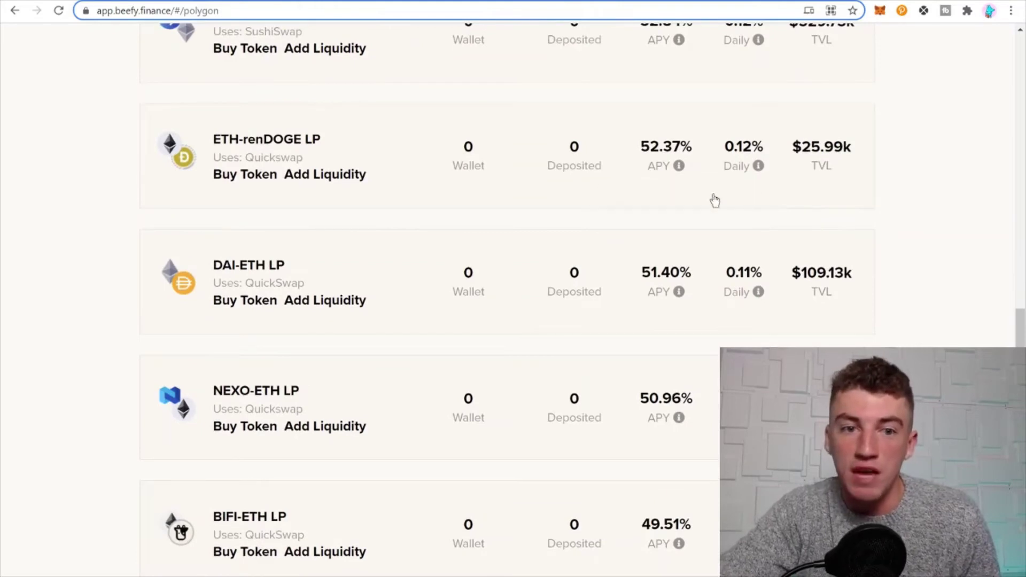
{"action": "scroll", "coordinate": [778, 214], "scroll_direction": "down", "scroll_amount": 5}
{"action": "scroll", "coordinate": [759, 235], "scroll_direction": "up", "scroll_amount": 1}
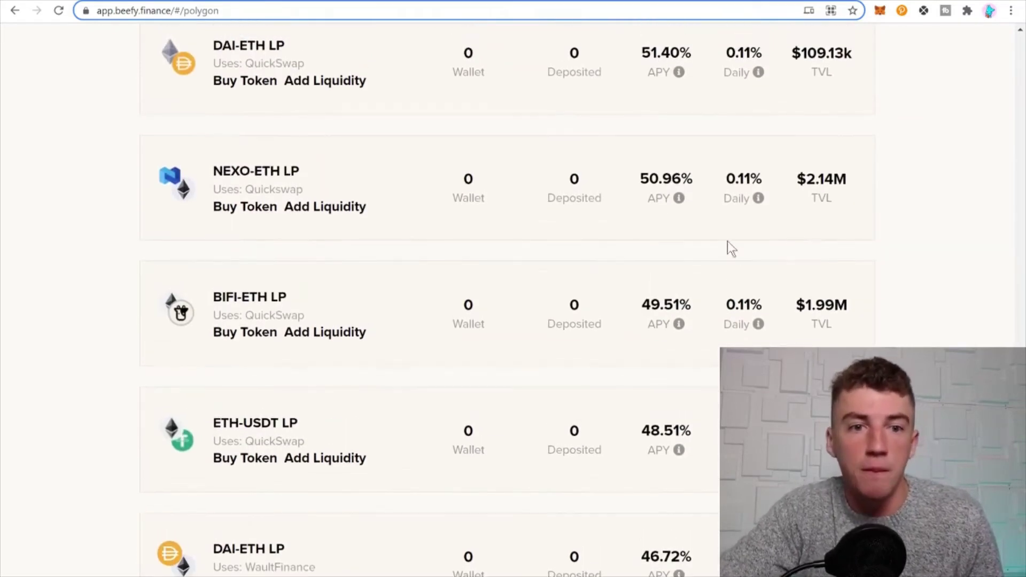
{"action": "scroll", "coordinate": [195, 157], "scroll_direction": "up", "scroll_amount": 1}
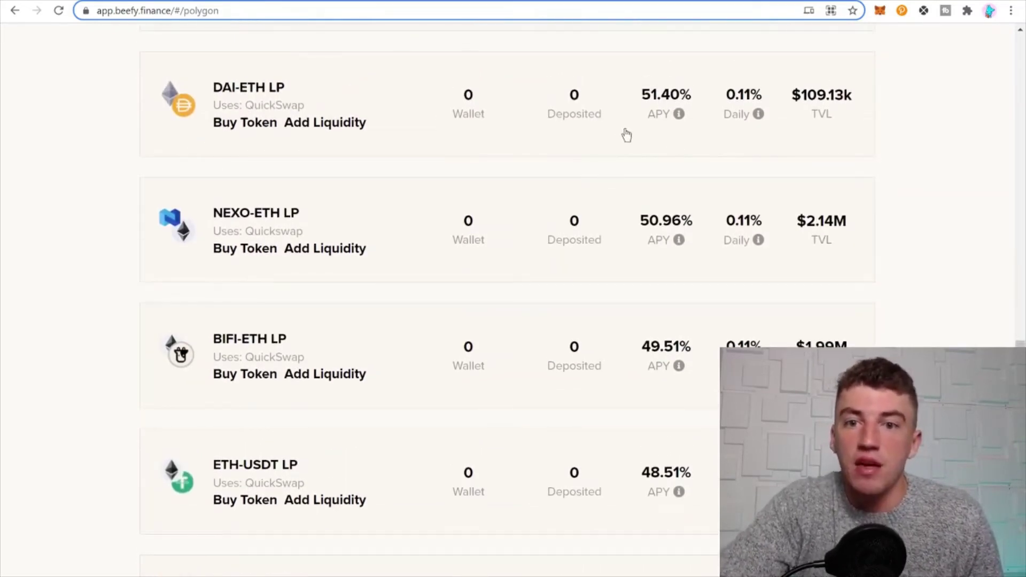
{"action": "scroll", "coordinate": [630, 136], "scroll_direction": "up", "scroll_amount": 1}
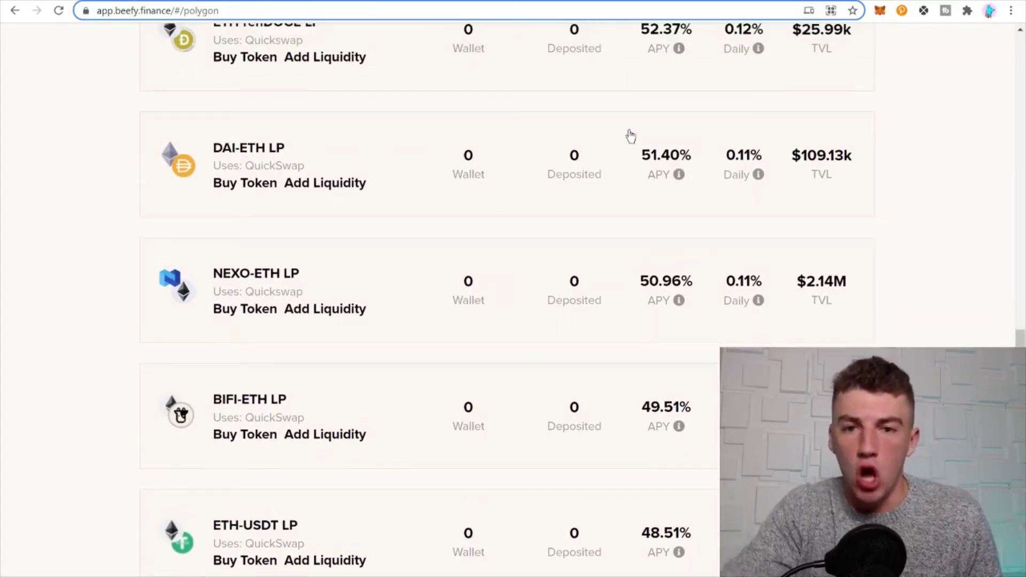
{"action": "scroll", "coordinate": [631, 136], "scroll_direction": "up", "scroll_amount": 1}
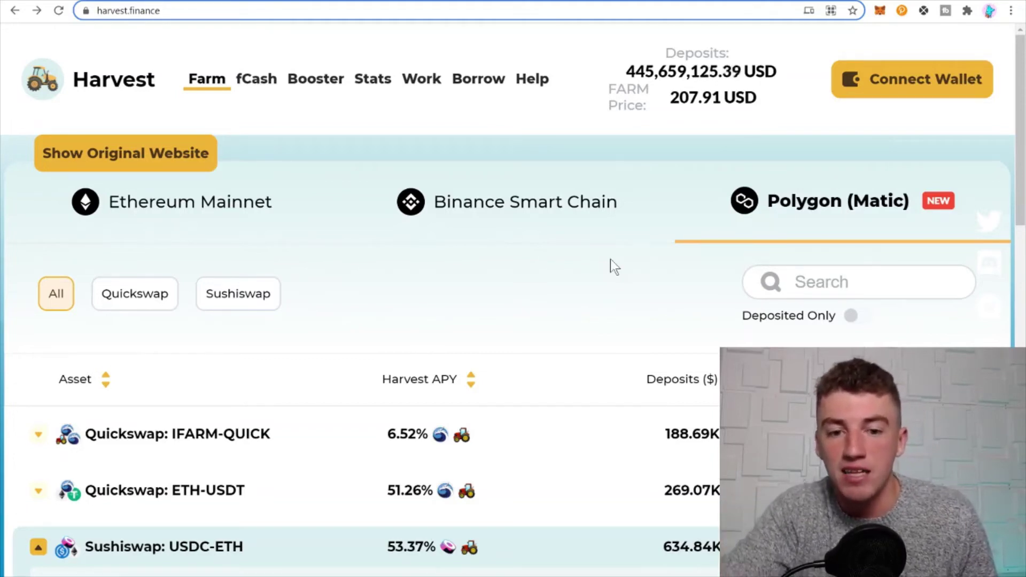
{"action": "scroll", "coordinate": [382, 517], "scroll_direction": "down", "scroll_amount": 1}
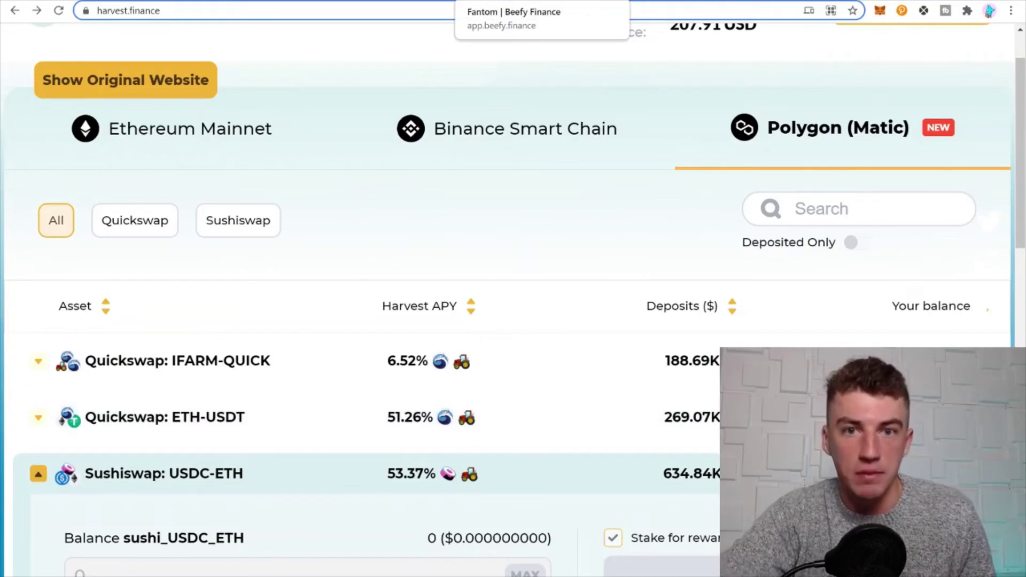
- Connect the wallet on Beefy's Fantom page and approve switching MetaMask to Fantom
{"action": "left_click", "coordinate": [542, 1]}
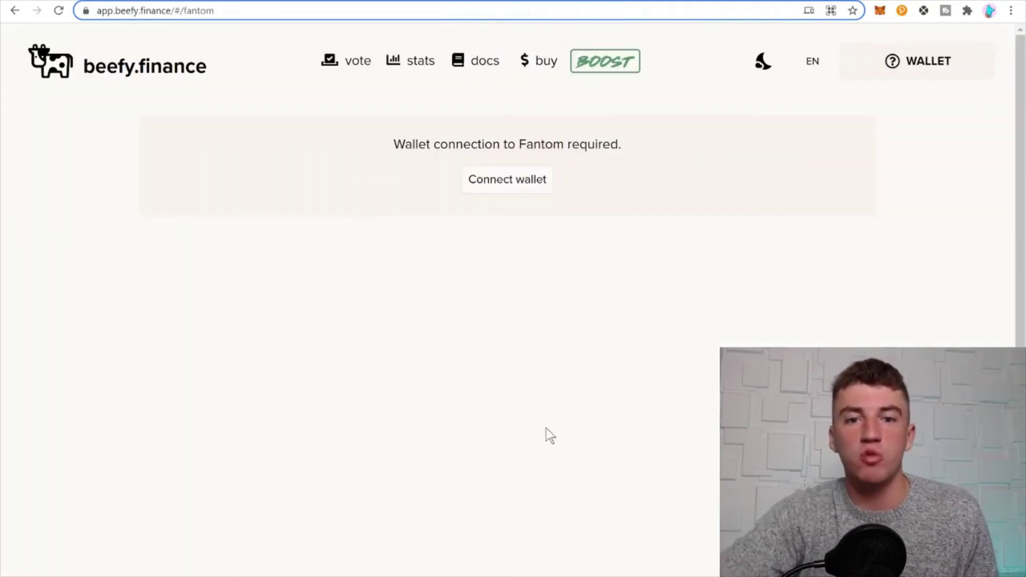
{"action": "left_click", "coordinate": [529, 179]}
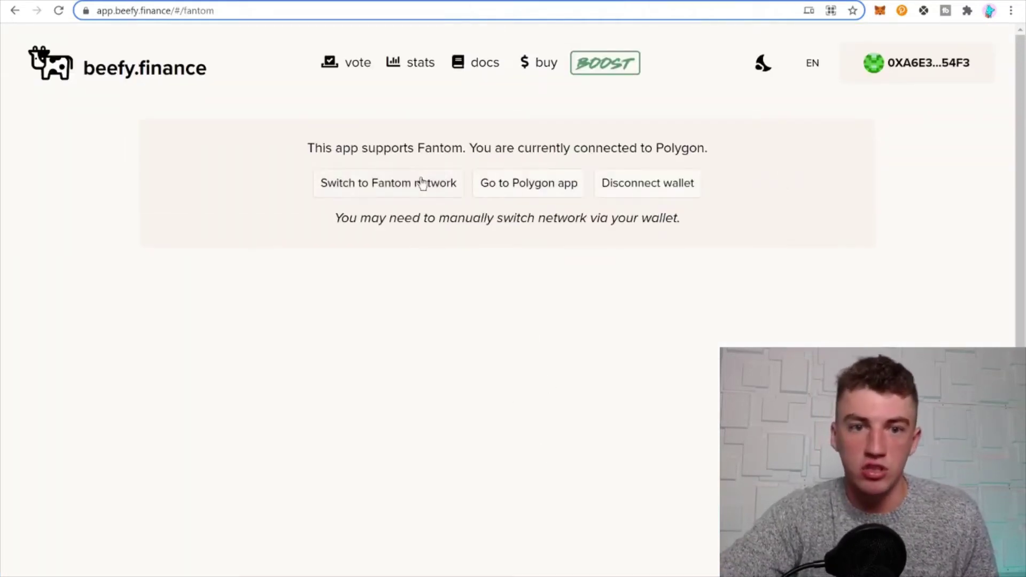
{"action": "left_click", "coordinate": [435, 182]}
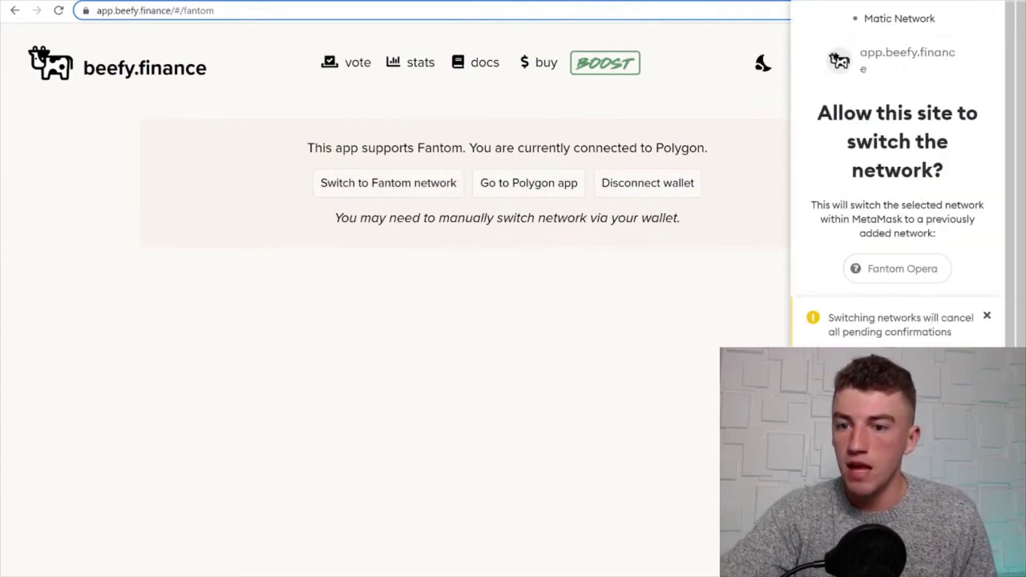
{"action": "left_click", "coordinate": [941, 382]}
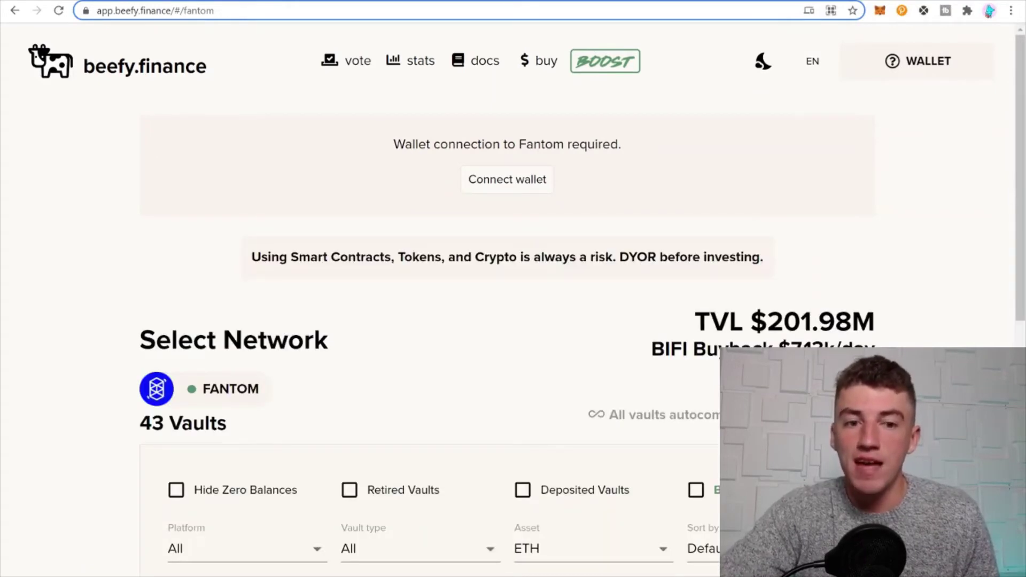
- Review the Fantom ETH vaults: wETH 20.66%, YFI-ETH LP 71.29%, ETH-FTM LP 155.22% APY
{"action": "scroll", "coordinate": [578, 302], "scroll_direction": "down", "scroll_amount": 5}
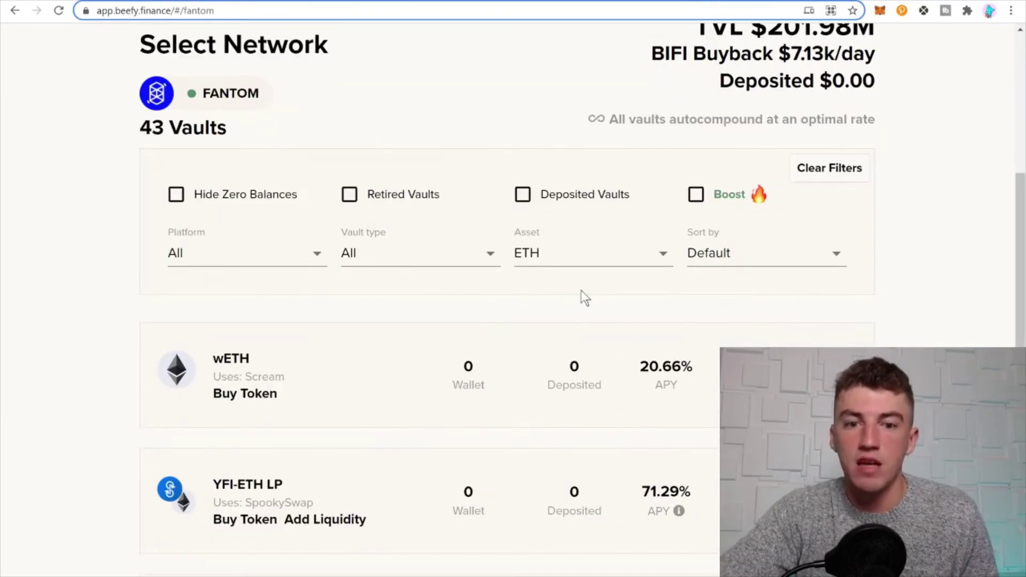
{"action": "scroll", "coordinate": [578, 301], "scroll_direction": "down", "scroll_amount": 2}
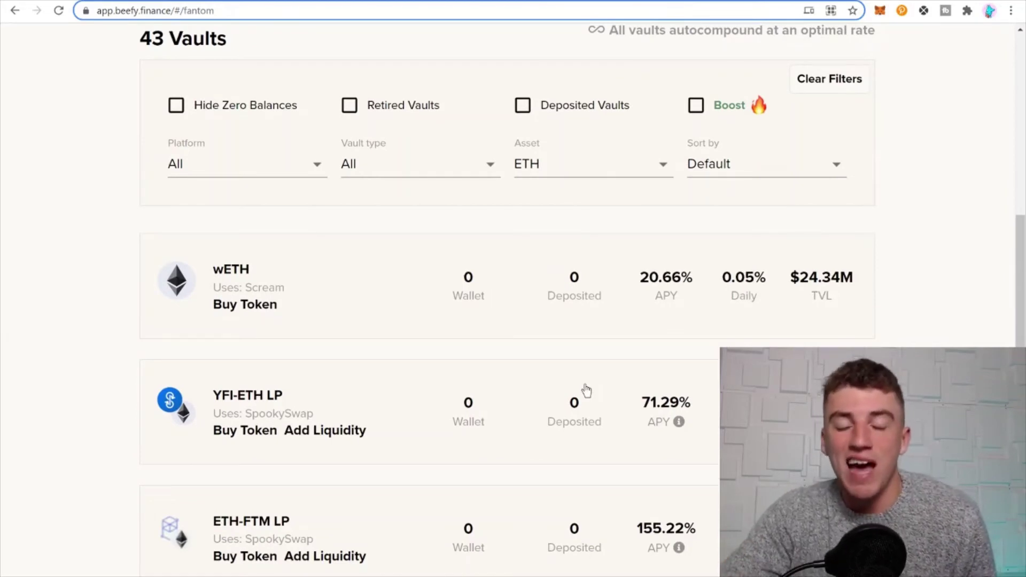
{"action": "scroll", "coordinate": [545, 426], "scroll_direction": "down", "scroll_amount": 2}
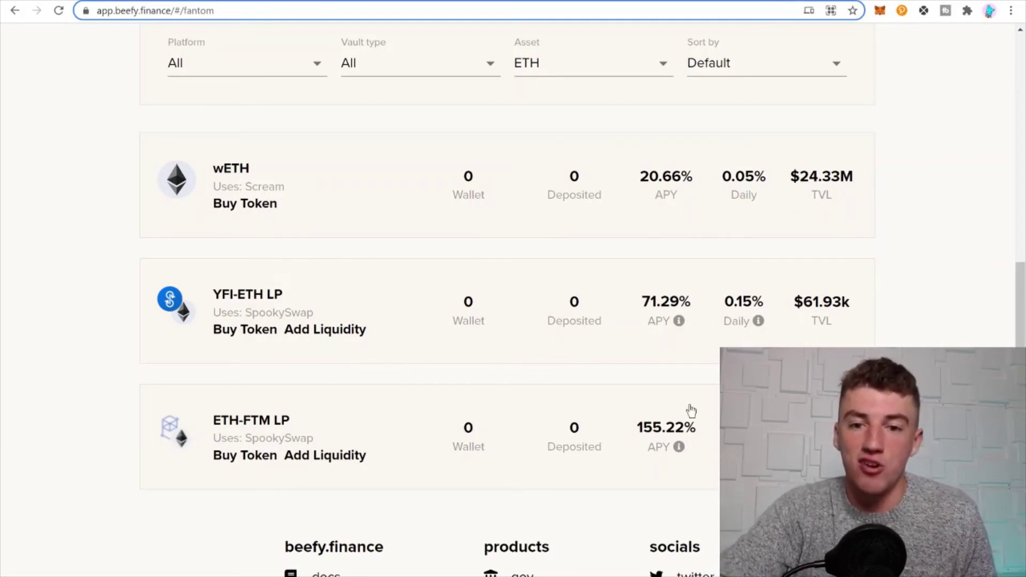
{"action": "scroll", "coordinate": [678, 412], "scroll_direction": "down", "scroll_amount": 1}
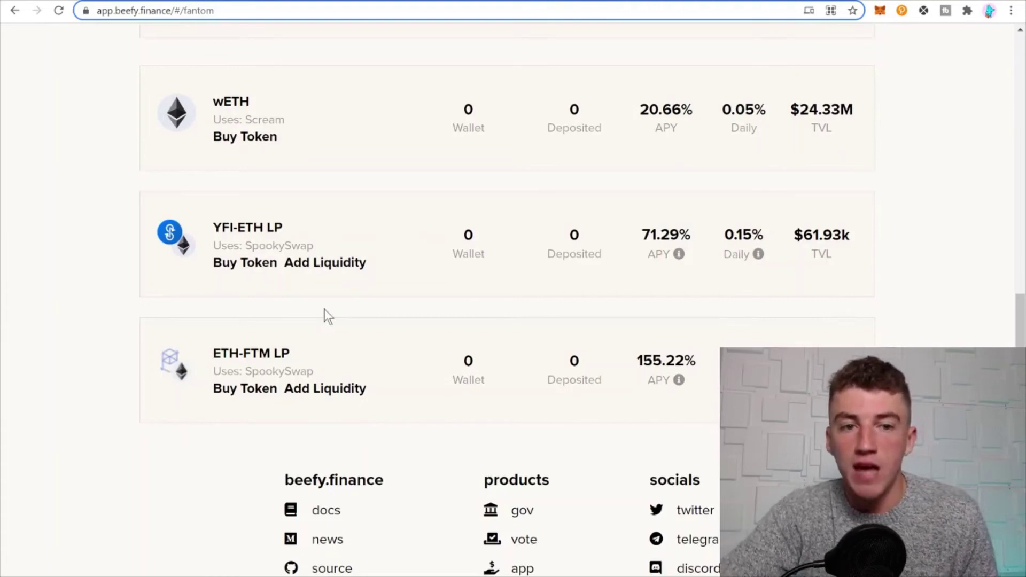
{"action": "scroll", "coordinate": [366, 177], "scroll_direction": "up", "scroll_amount": 2}
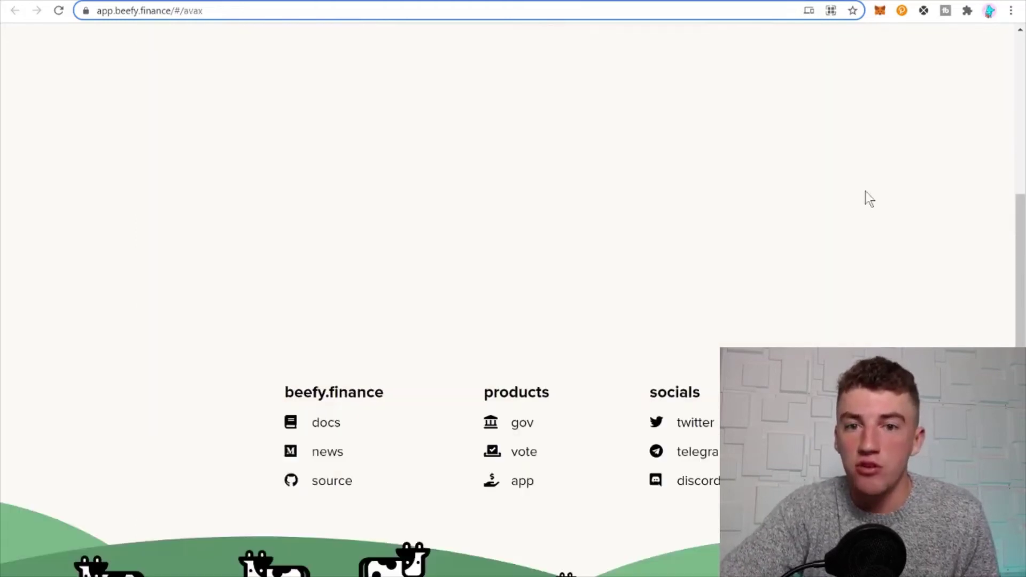
- Request a wallet switch to AVAX on Beefy, then cancel it in MetaMask
{"action": "scroll", "coordinate": [876, 206], "scroll_direction": "up", "scroll_amount": 5}
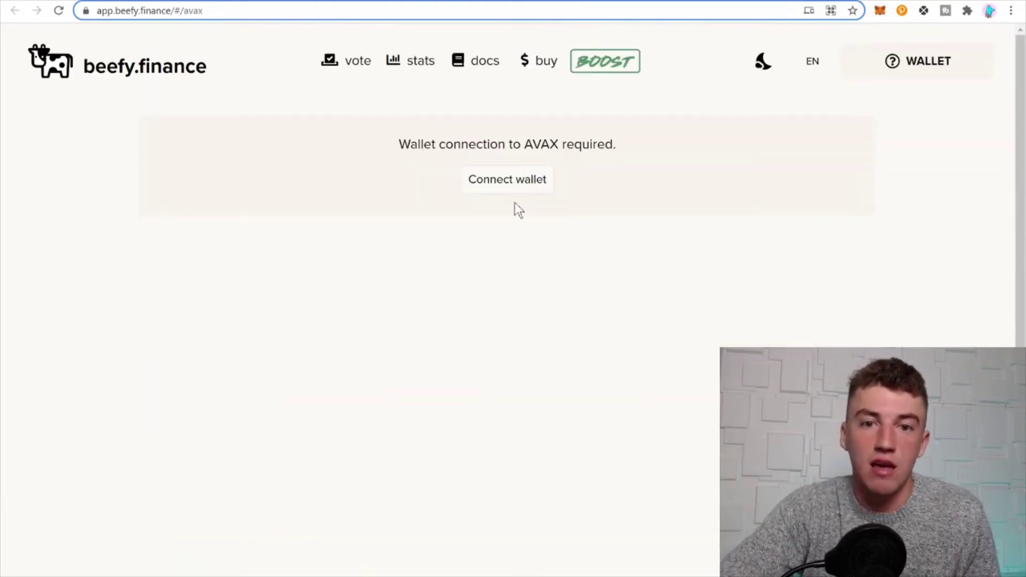
{"action": "left_click", "coordinate": [516, 184]}
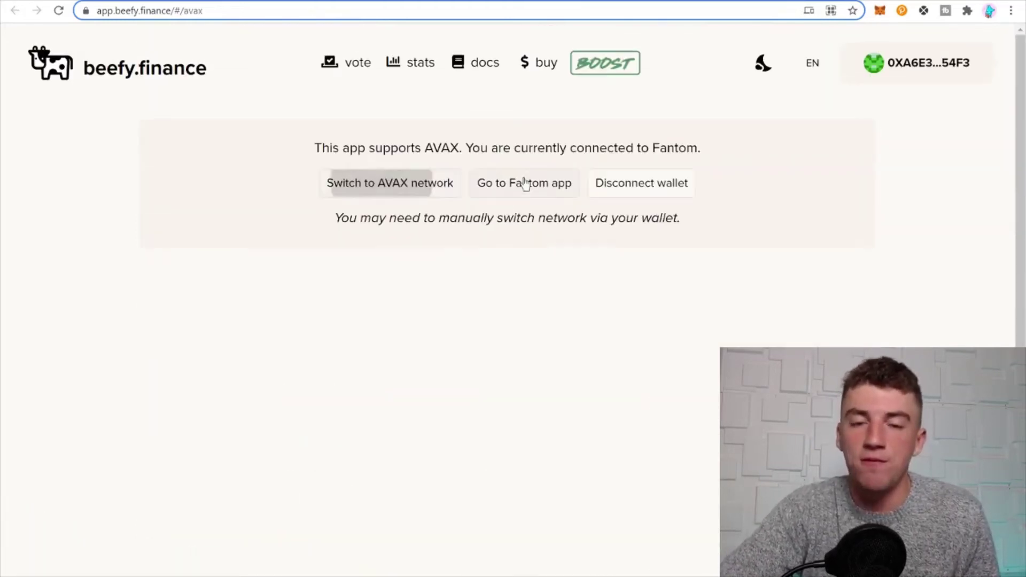
{"action": "left_click", "coordinate": [403, 188]}
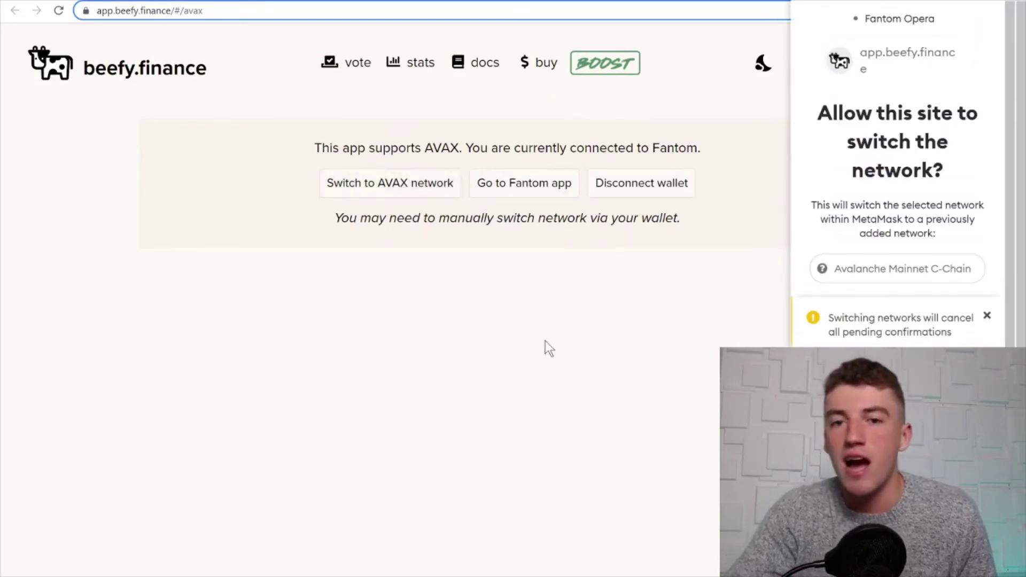
{"action": "scroll", "coordinate": [921, 330], "scroll_direction": "down", "scroll_amount": 1}
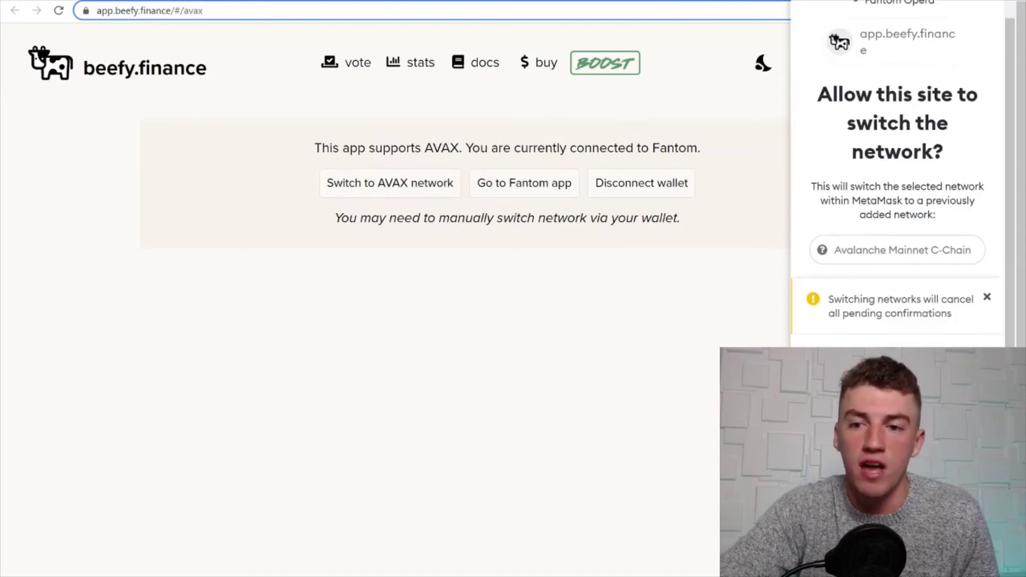
{"action": "left_click", "coordinate": [946, 363]}
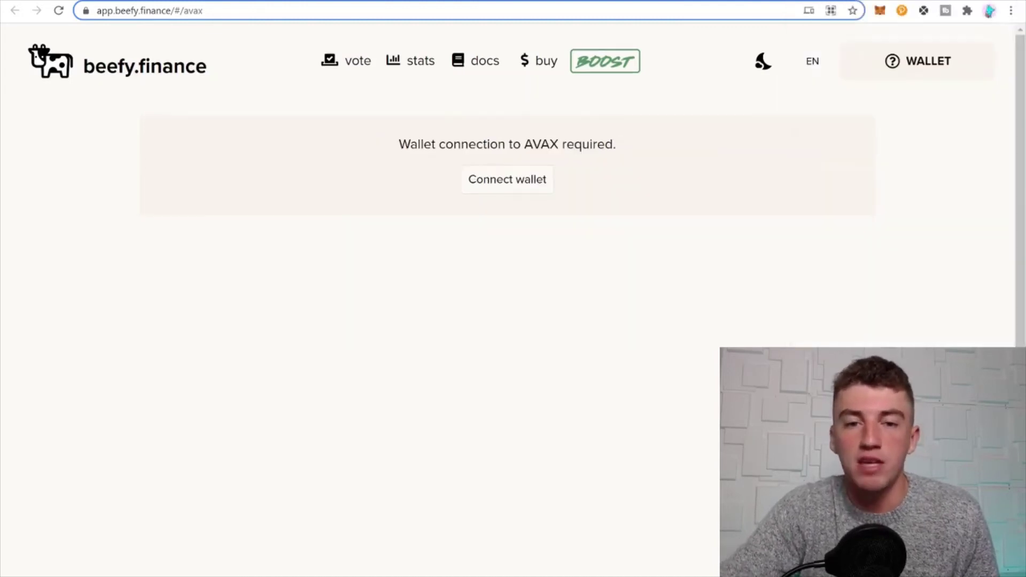
- Review Avalanche vaults by APY, from OLIVE-AVAX LP 774.81% down to WETH.e-AVAX LP 100.25%
{"action": "scroll", "coordinate": [937, 315], "scroll_direction": "down", "scroll_amount": 3}
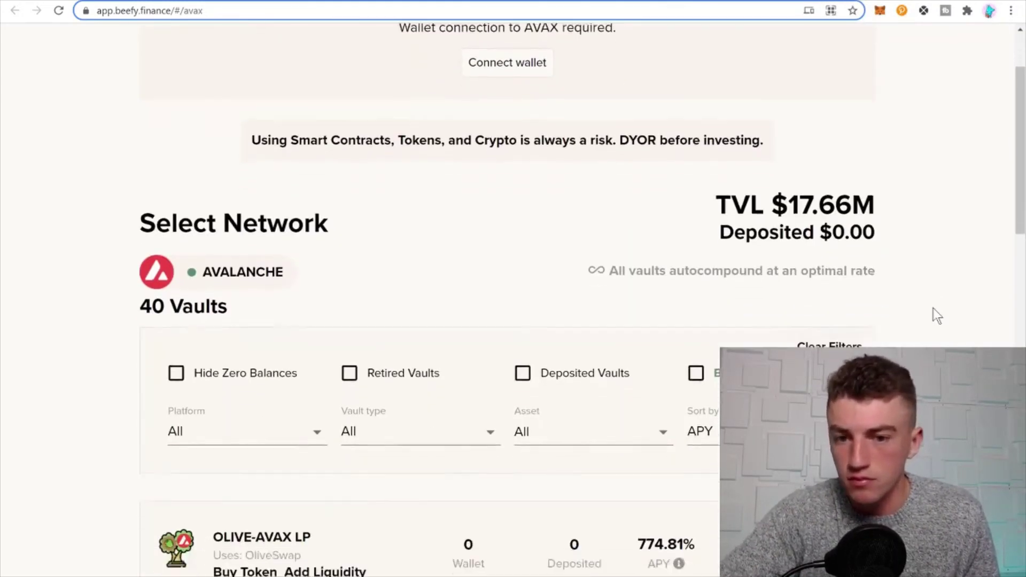
{"action": "scroll", "coordinate": [559, 259], "scroll_direction": "down", "scroll_amount": 3}
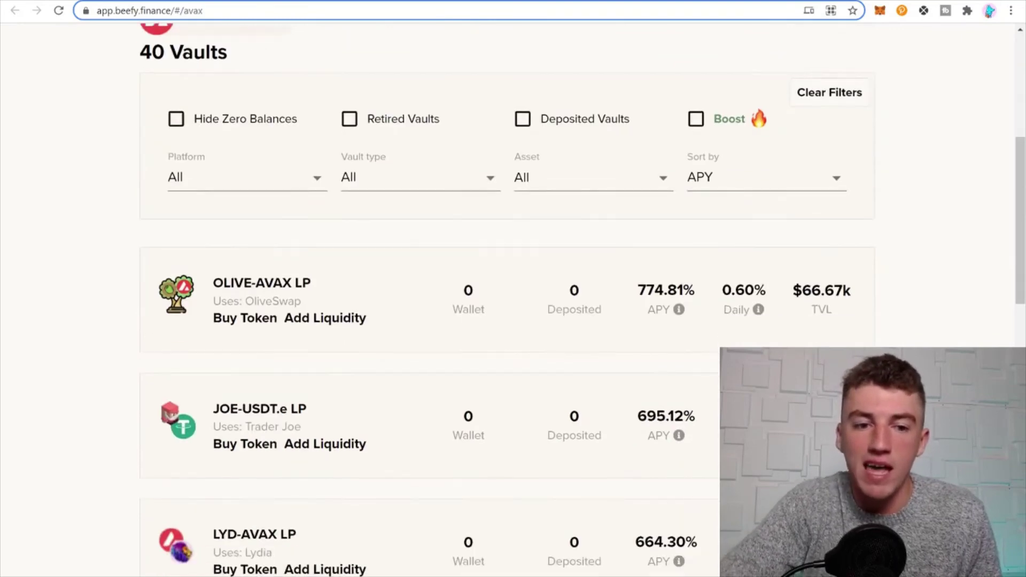
{"action": "scroll", "coordinate": [759, 245], "scroll_direction": "down", "scroll_amount": 15}
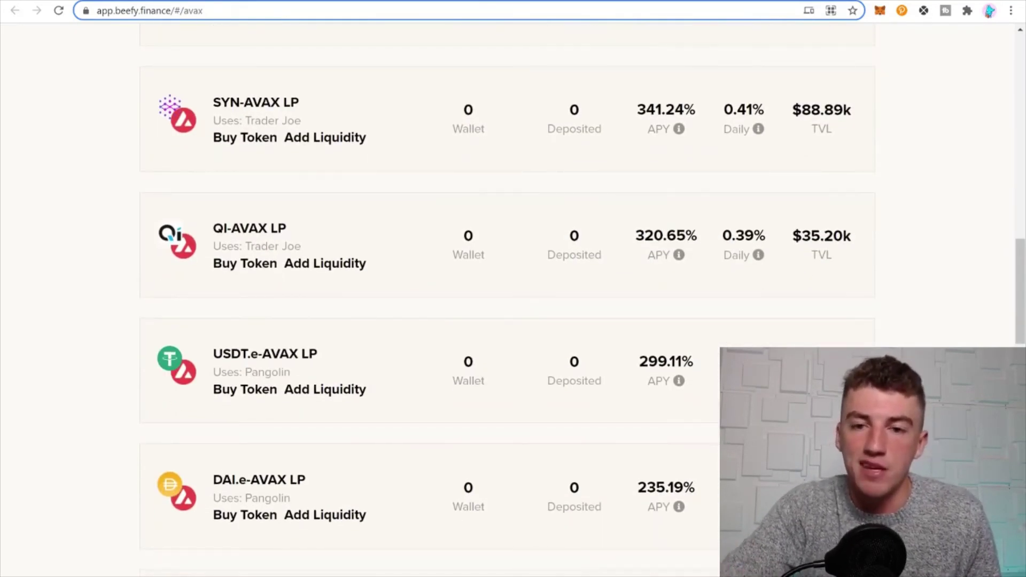
{"action": "scroll", "coordinate": [746, 294], "scroll_direction": "down", "scroll_amount": 1}
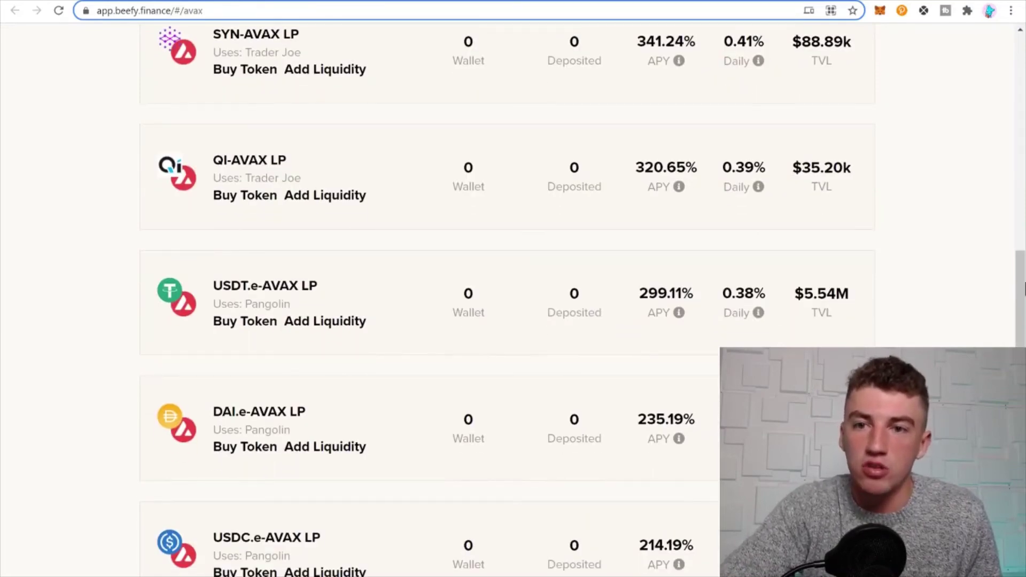
{"action": "scroll", "coordinate": [764, 133], "scroll_direction": "up", "scroll_amount": 3}
{"action": "scroll", "coordinate": [820, 190], "scroll_direction": "up", "scroll_amount": 3}
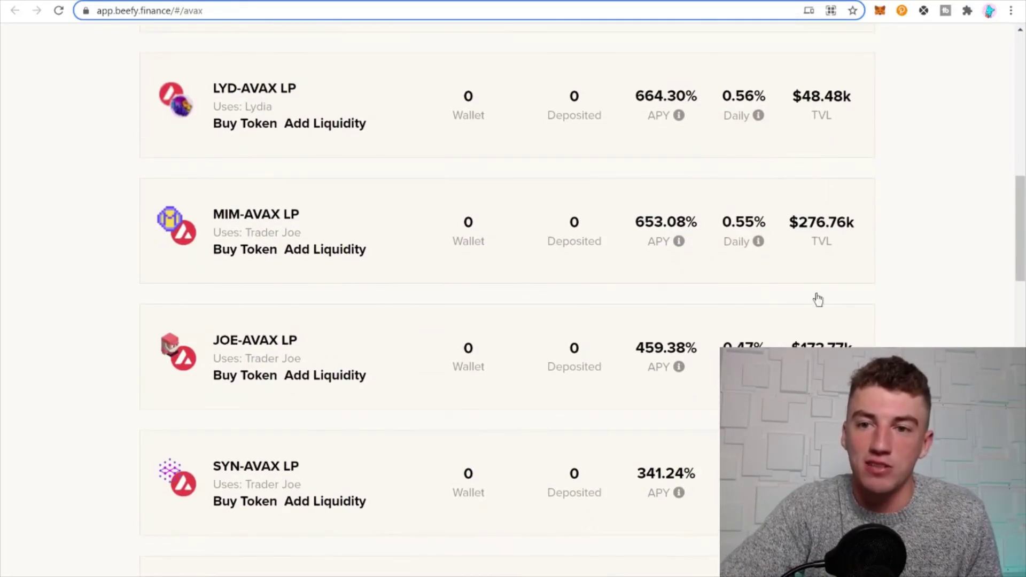
{"action": "scroll", "coordinate": [811, 199], "scroll_direction": "up", "scroll_amount": 5}
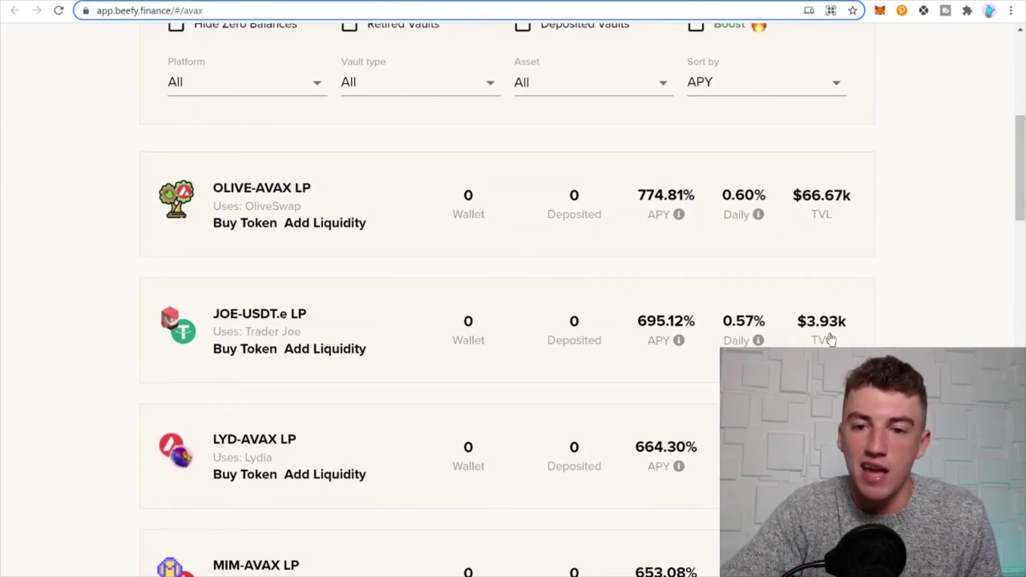
{"action": "scroll", "coordinate": [831, 339], "scroll_direction": "down", "scroll_amount": 4}
{"action": "scroll", "coordinate": [831, 340], "scroll_direction": "down", "scroll_amount": 10}
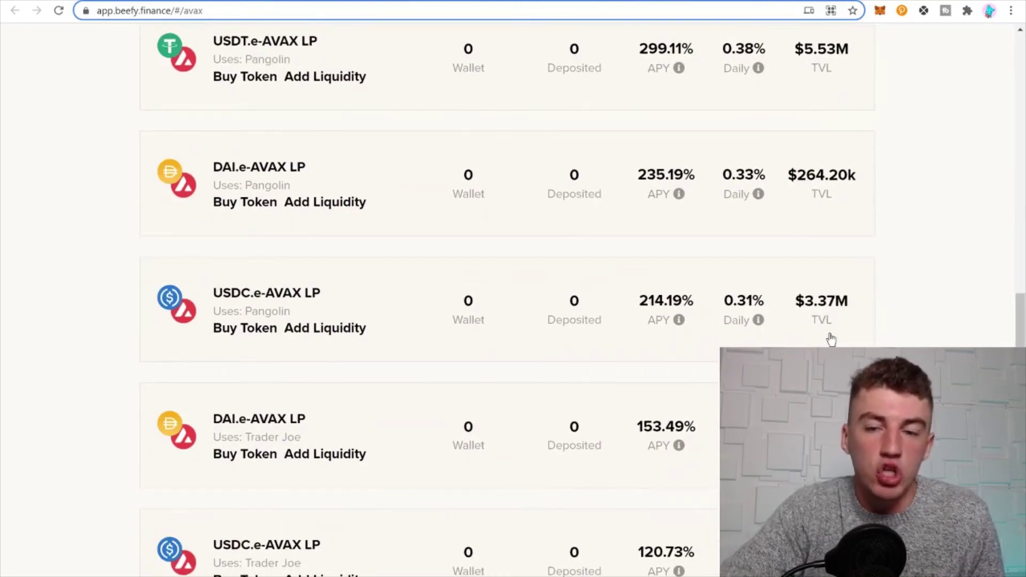
{"action": "scroll", "coordinate": [831, 340], "scroll_direction": "down", "scroll_amount": 3}
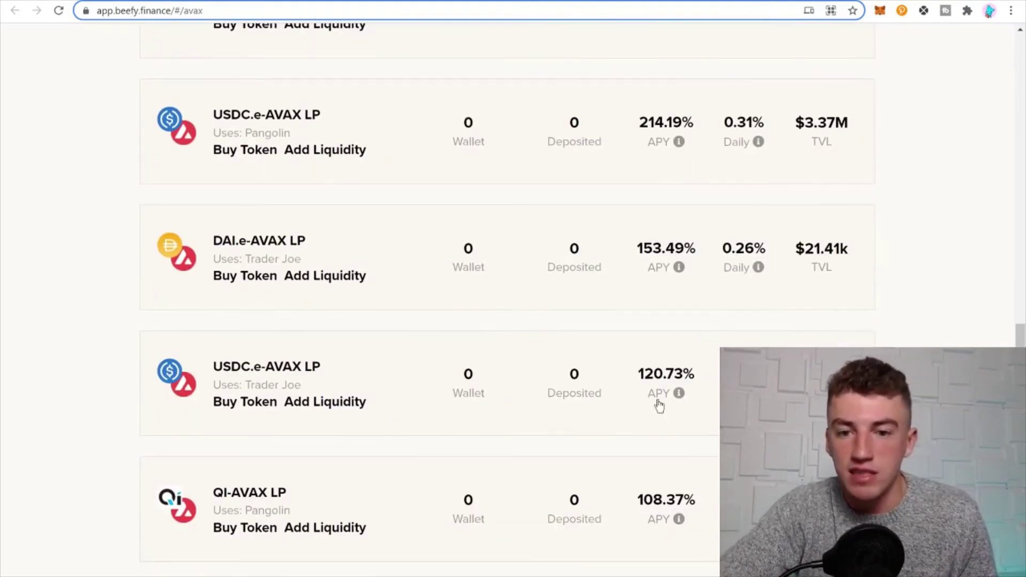
{"action": "scroll", "coordinate": [662, 233], "scroll_direction": "down", "scroll_amount": 7}
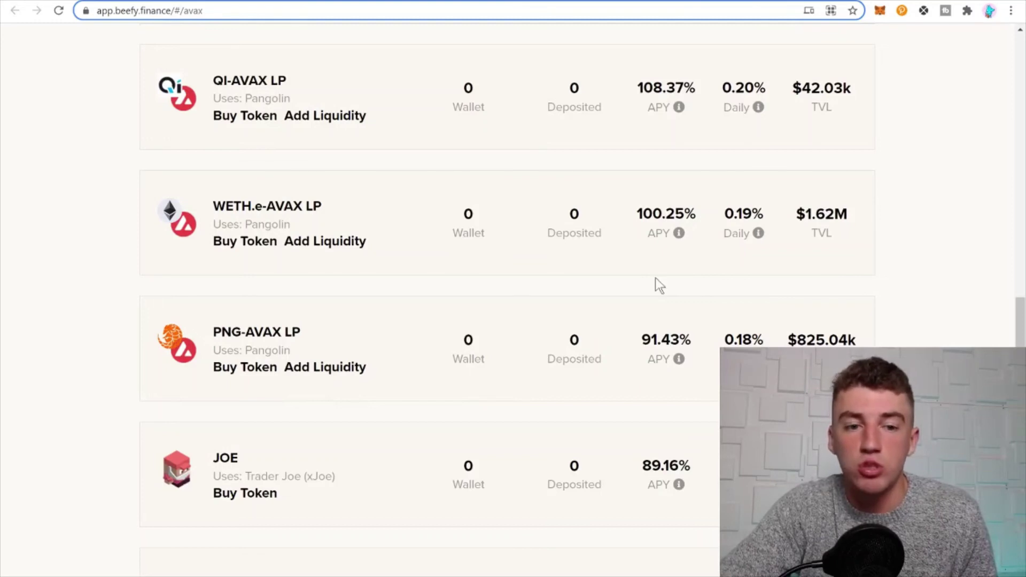
- Scroll down Beefy's Avalanche vault list past WETH.e-AVAX at 71.82% and WETH.e-USDT.e
{"action": "scroll", "coordinate": [655, 281], "scroll_direction": "down", "scroll_amount": 7}
{"action": "scroll", "coordinate": [659, 287], "scroll_direction": "up", "scroll_amount": 1}
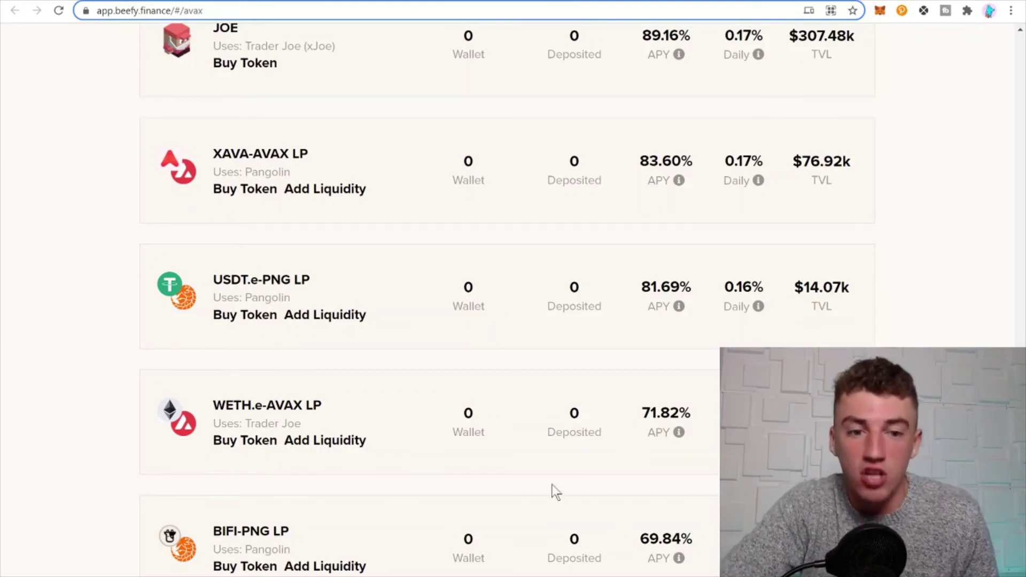
{"action": "scroll", "coordinate": [252, 474], "scroll_direction": "down", "scroll_amount": 5}
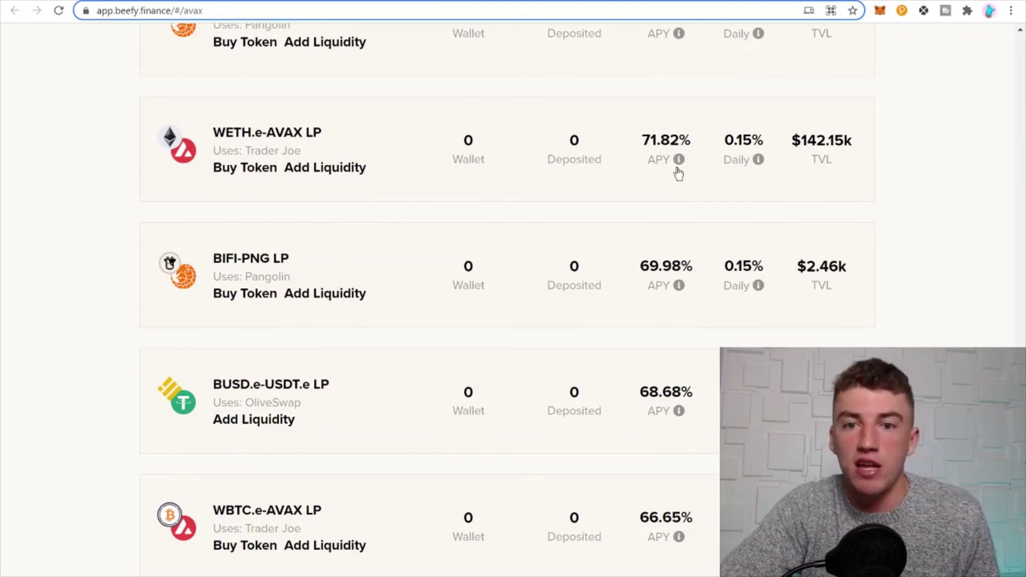
{"action": "scroll", "coordinate": [684, 160], "scroll_direction": "down", "scroll_amount": 7}
{"action": "mouse_move", "coordinate": [685, 159]}
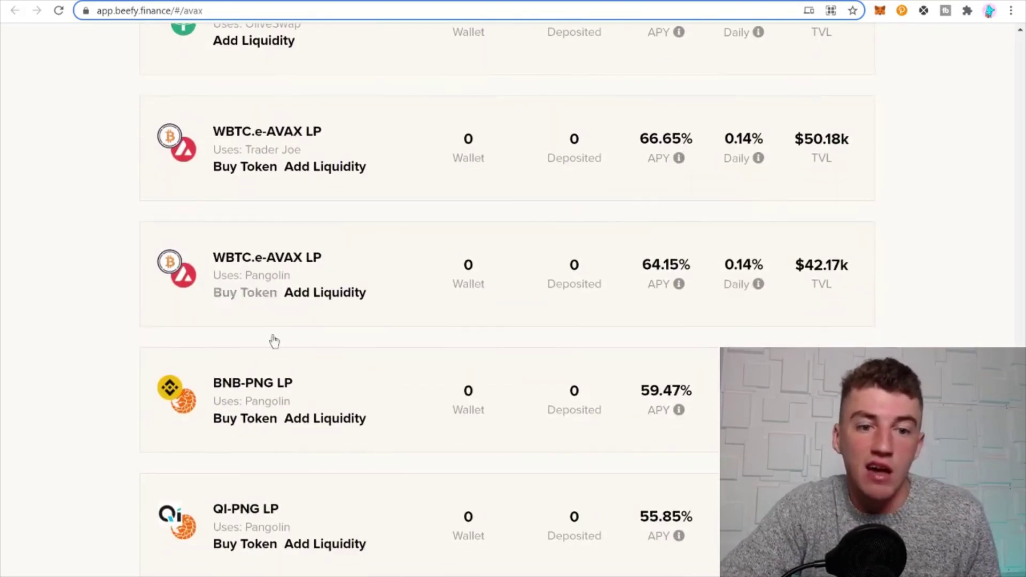
{"action": "scroll", "coordinate": [274, 361], "scroll_direction": "down", "scroll_amount": 5}
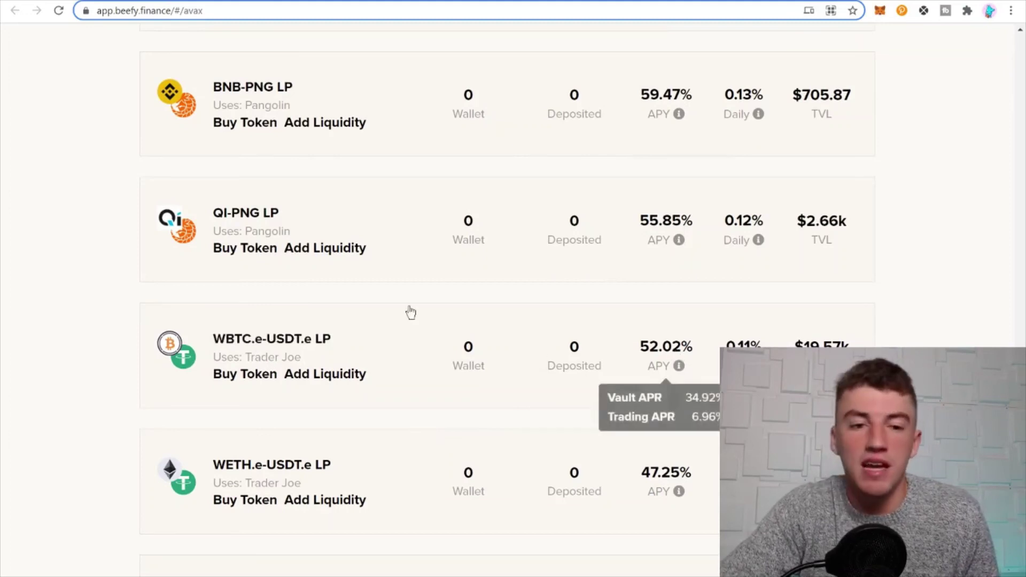
{"action": "scroll", "coordinate": [296, 481], "scroll_direction": "down", "scroll_amount": 2}
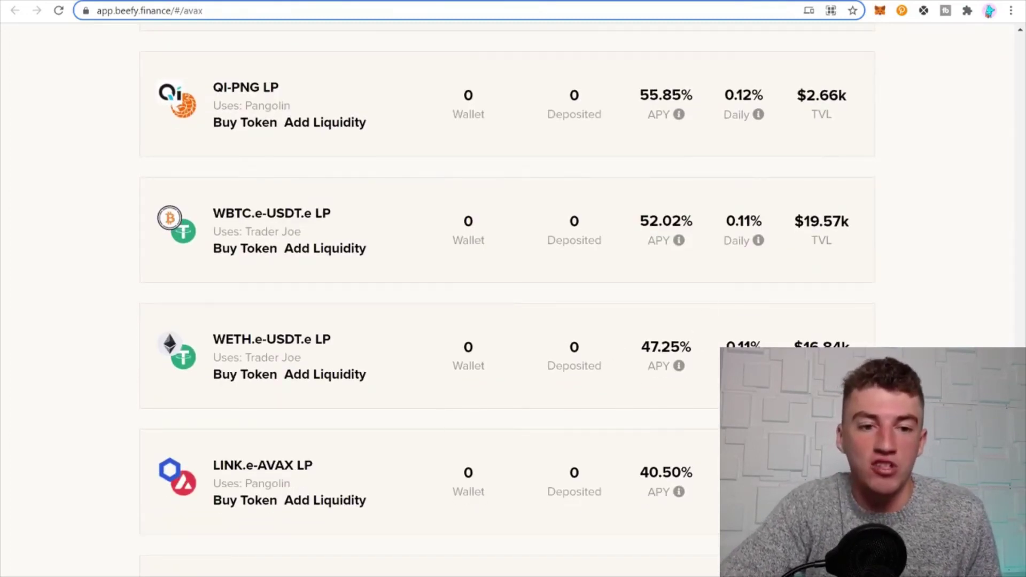
{"action": "scroll", "coordinate": [691, 428], "scroll_direction": "down", "scroll_amount": 2}
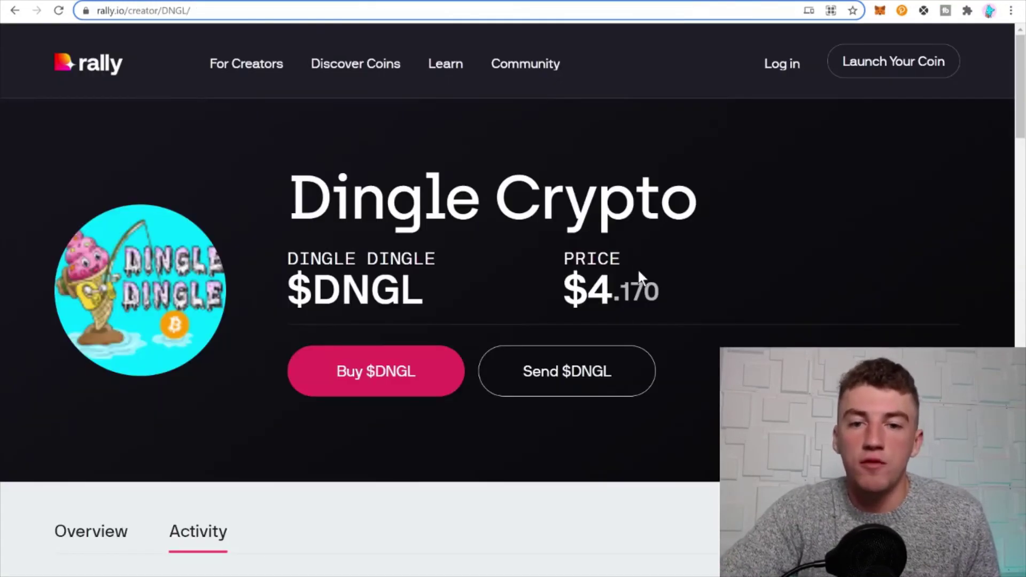
- Scroll through the $DNGL coin page: $4.17 price chart, 180 supporters, 116.3K circulating supply
{"action": "scroll", "coordinate": [638, 270], "scroll_direction": "down", "scroll_amount": 2}
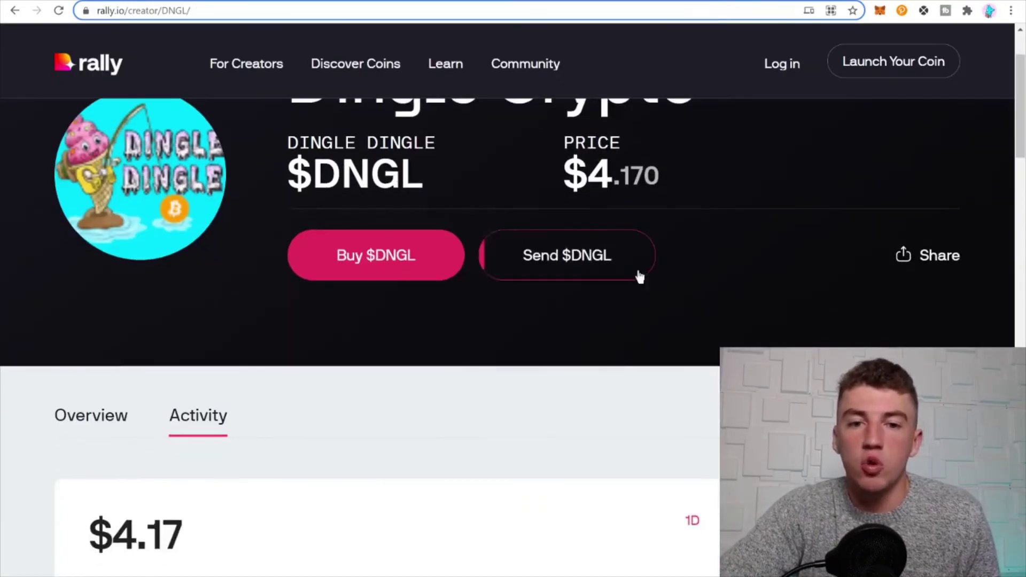
{"action": "scroll", "coordinate": [638, 275], "scroll_direction": "up", "scroll_amount": 2}
{"action": "scroll", "coordinate": [640, 278], "scroll_direction": "down", "scroll_amount": 4}
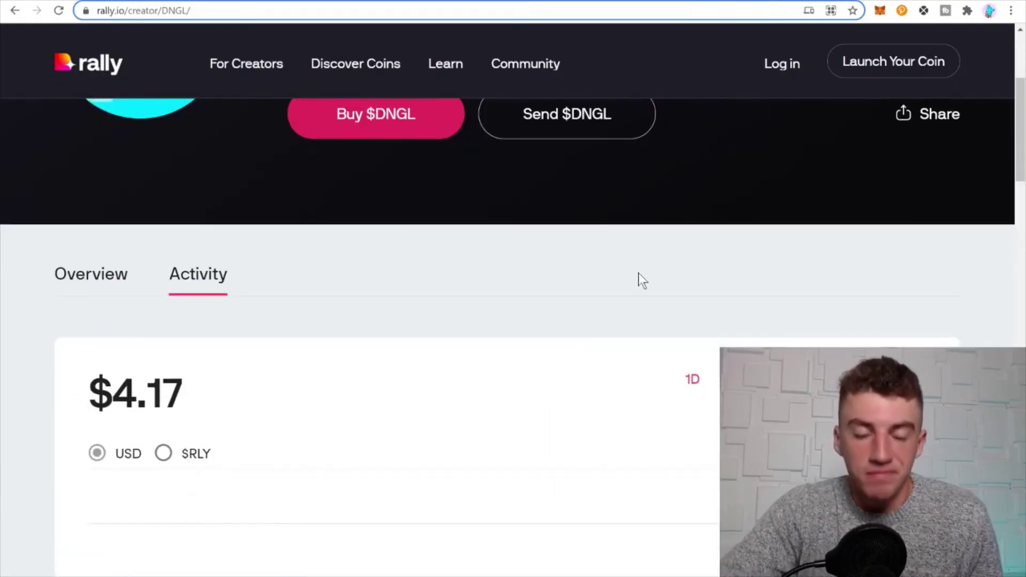
{"action": "scroll", "coordinate": [639, 273], "scroll_direction": "down", "scroll_amount": 4}
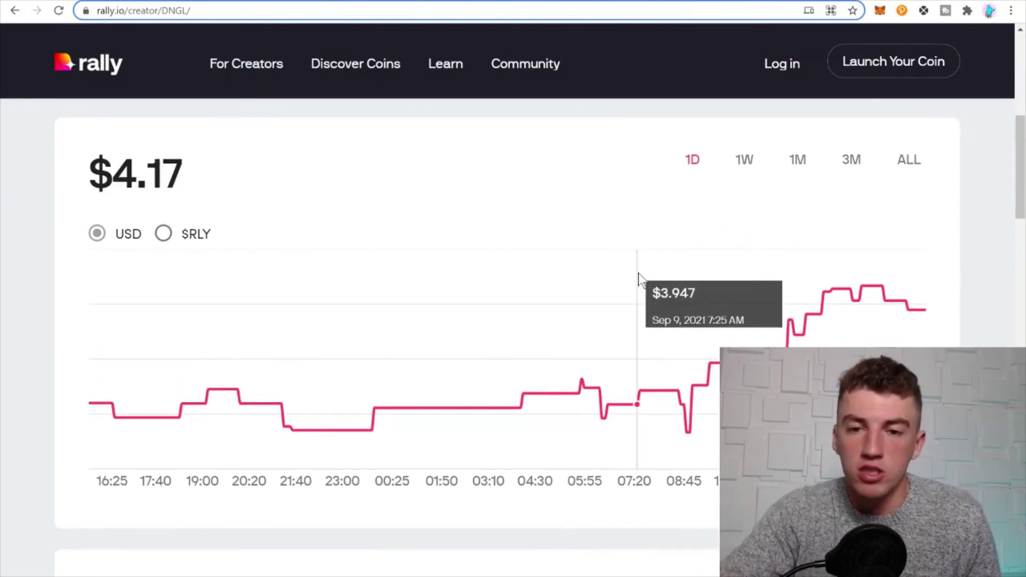
{"action": "scroll", "coordinate": [640, 279], "scroll_direction": "down", "scroll_amount": 1}
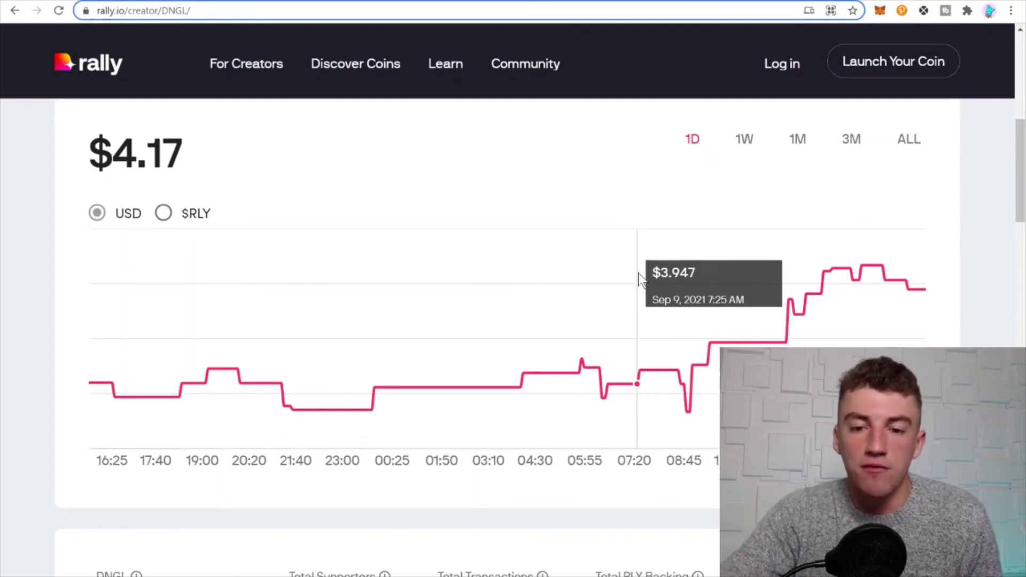
{"action": "scroll", "coordinate": [639, 275], "scroll_direction": "down", "scroll_amount": 5}
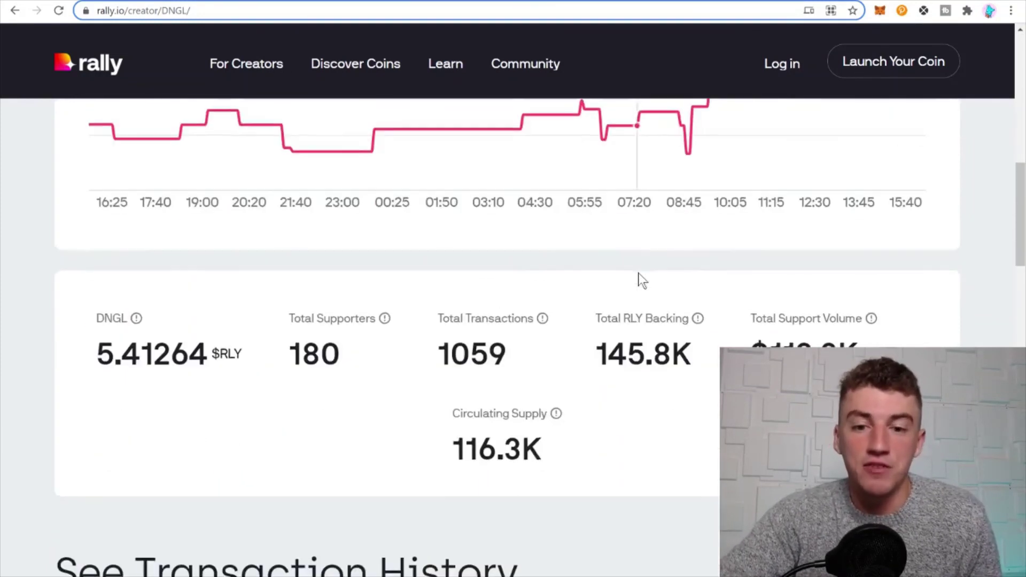
{"action": "scroll", "coordinate": [653, 491], "scroll_direction": "up", "scroll_amount": 10}
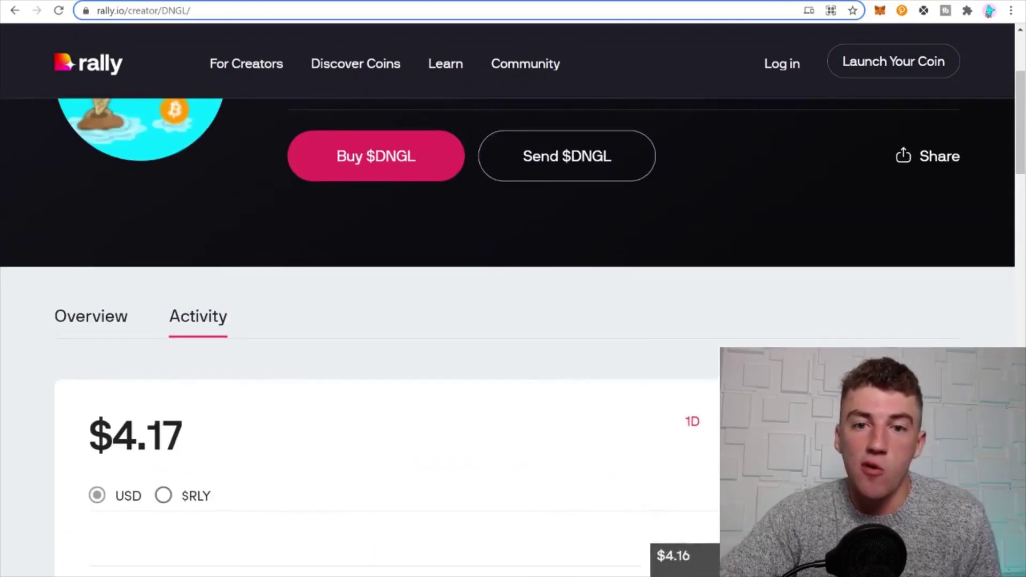
{"action": "scroll", "coordinate": [671, 344], "scroll_direction": "up", "scroll_amount": 4}
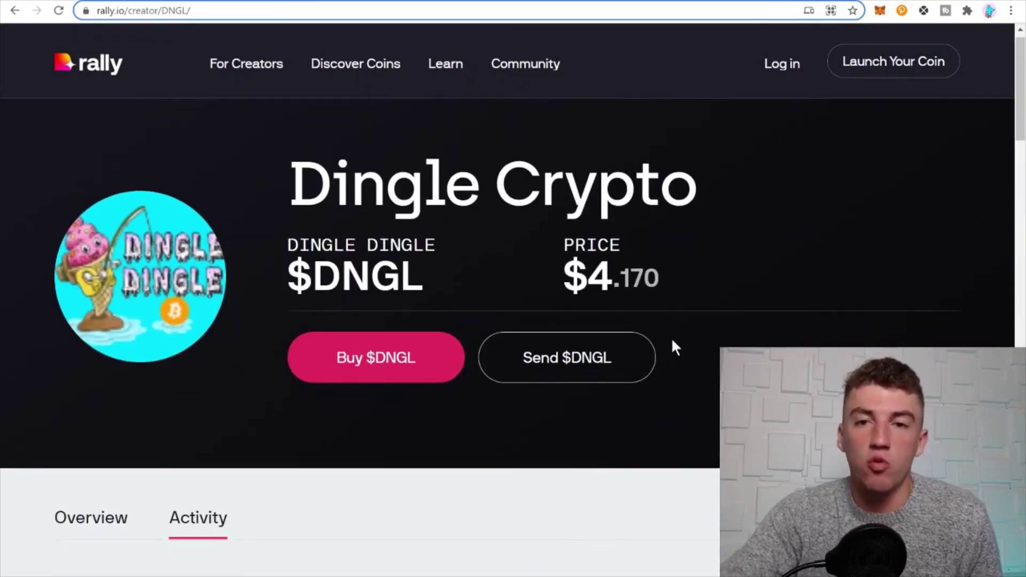
{"action": "scroll", "coordinate": [673, 342], "scroll_direction": "down", "scroll_amount": 1}
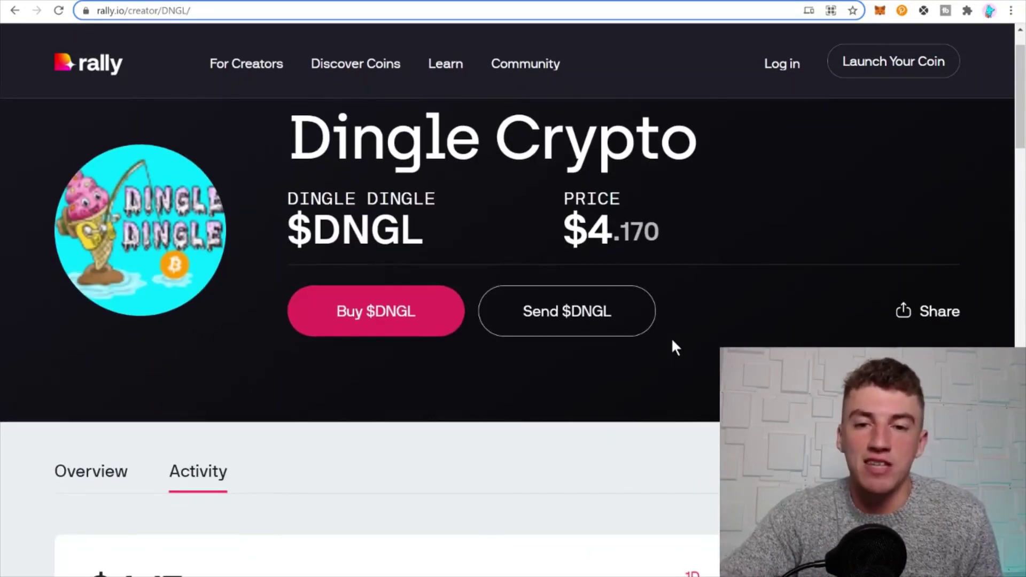